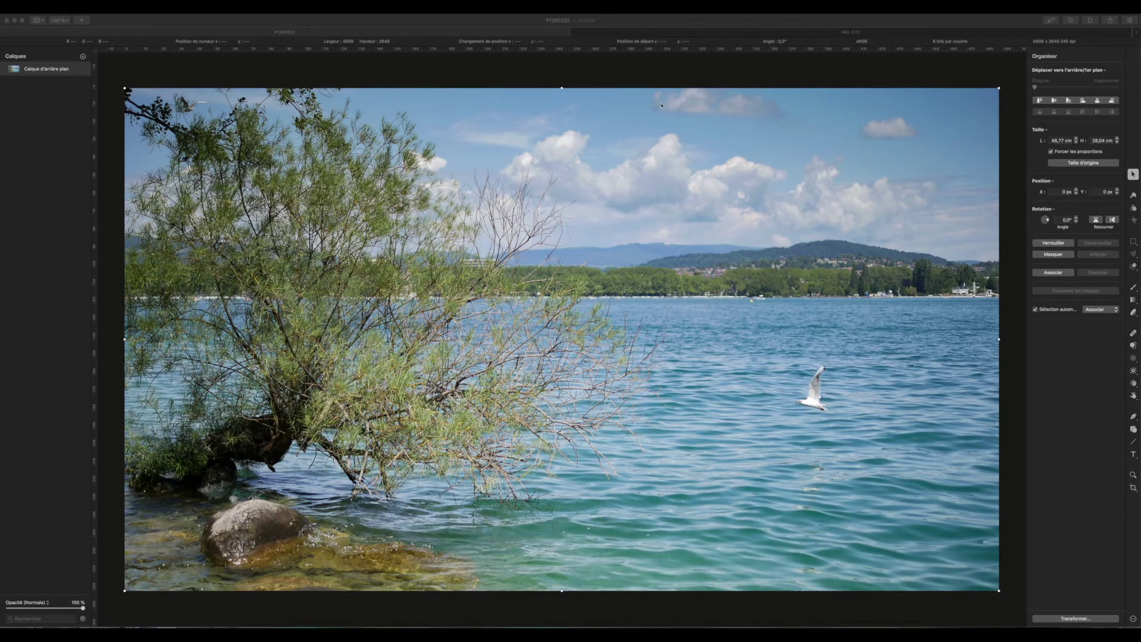
Duplicate the background layer and hide the original
{"action": "right_click", "coordinate": [25, 69]}
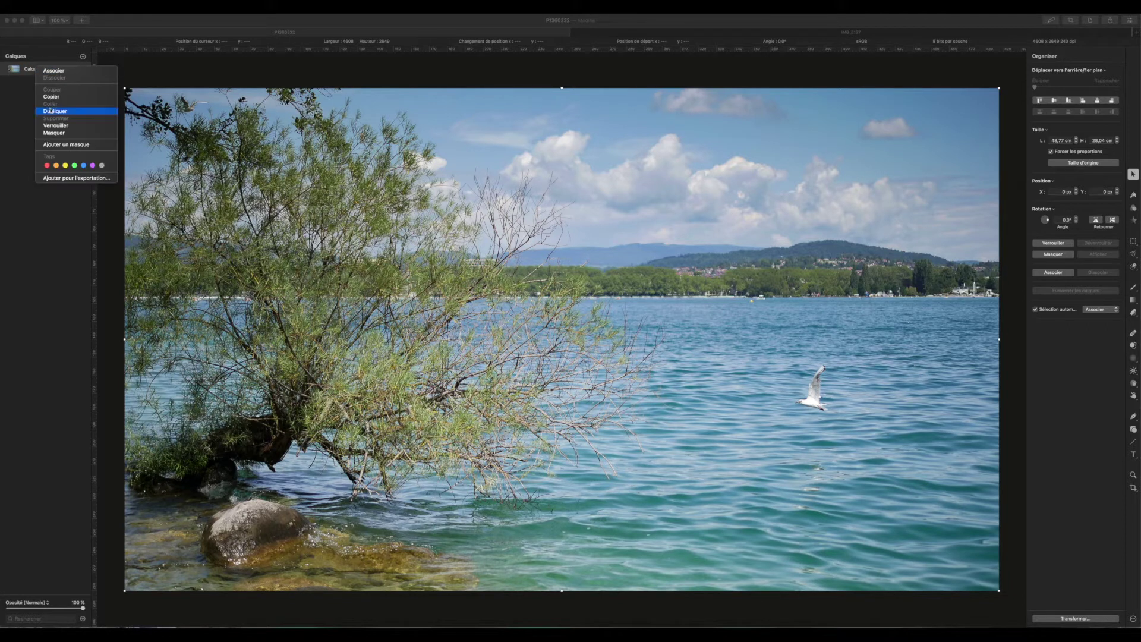
{"action": "left_click", "coordinate": [55, 111]}
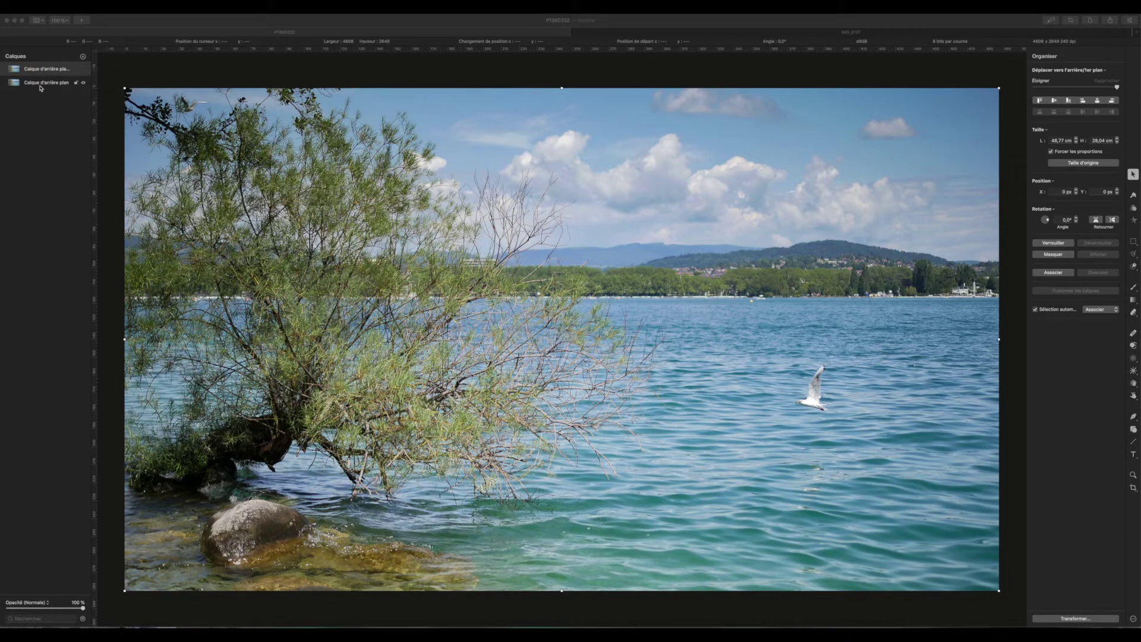
{"action": "left_click", "coordinate": [75, 88]}
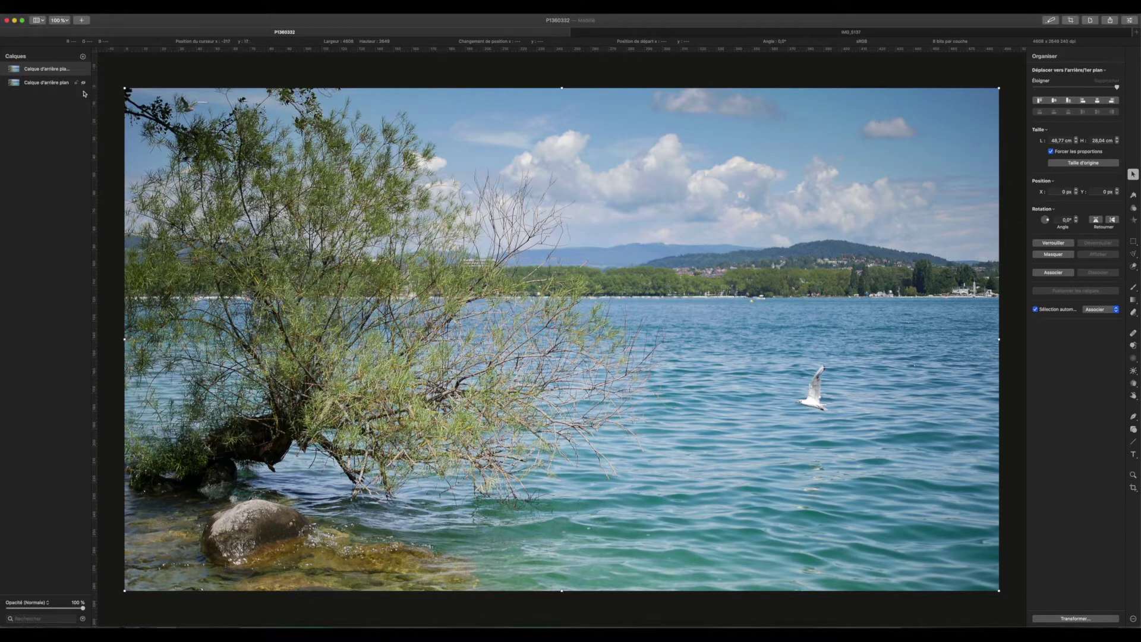
Duplicate the visible copy of the background layer and make the topmost copy the active layer
{"action": "right_click", "coordinate": [43, 68]}
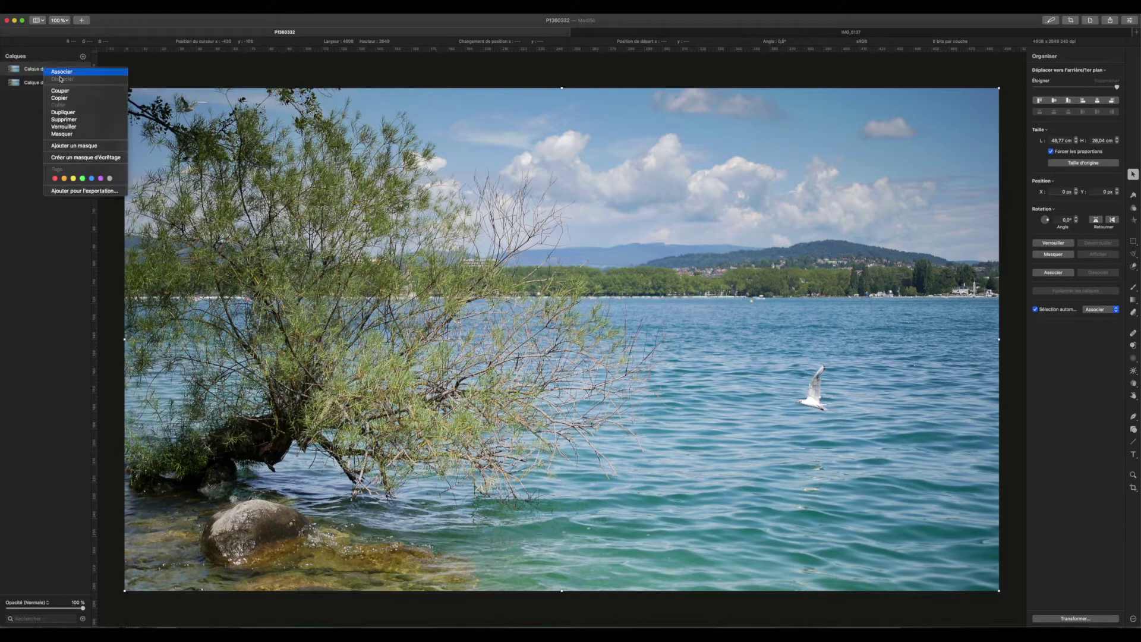
{"action": "left_click", "coordinate": [63, 112]}
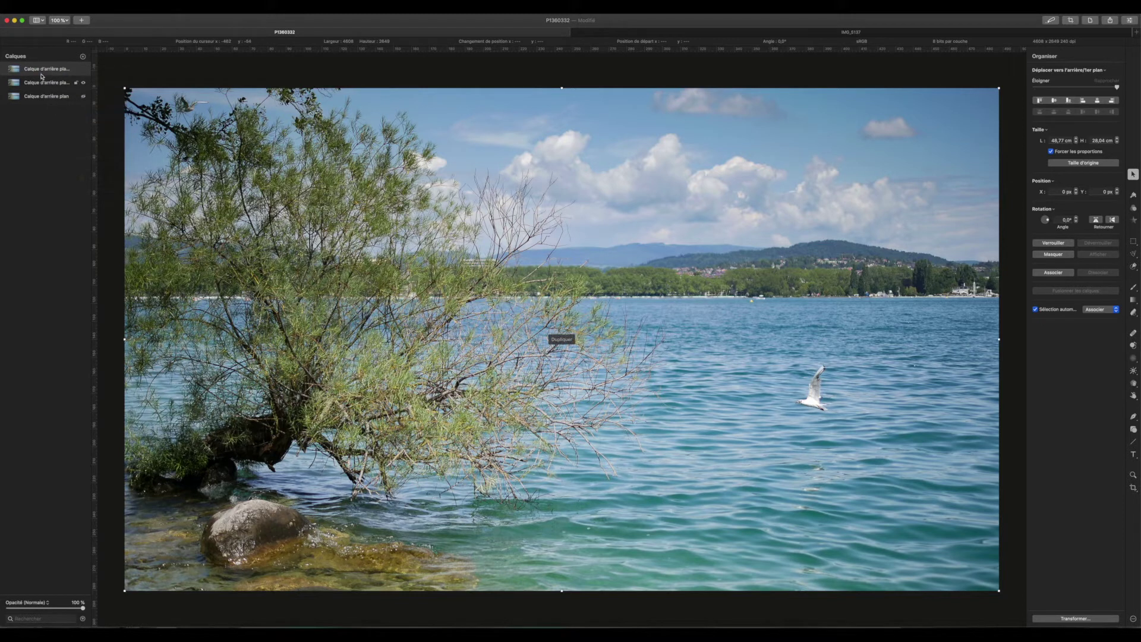
{"action": "left_click", "coordinate": [47, 84]}
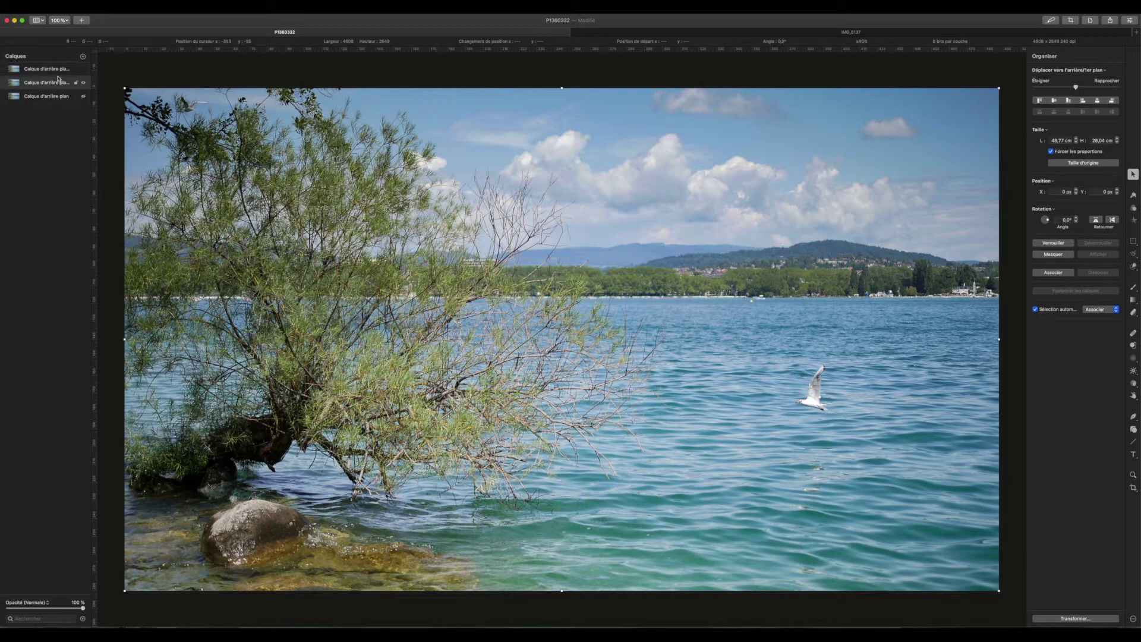
{"action": "left_click", "coordinate": [62, 70]}
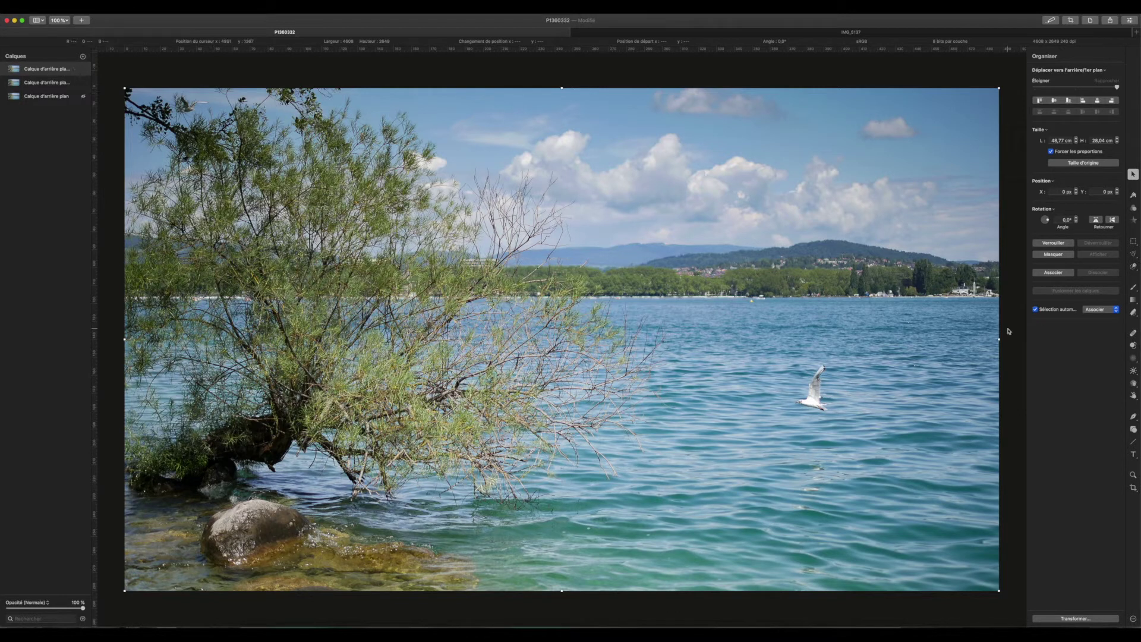
Turn the topmost layer monochrome by enabling the Black & White (Noir & Blanc) colour adjustment
{"action": "left_click", "coordinate": [1133, 195]}
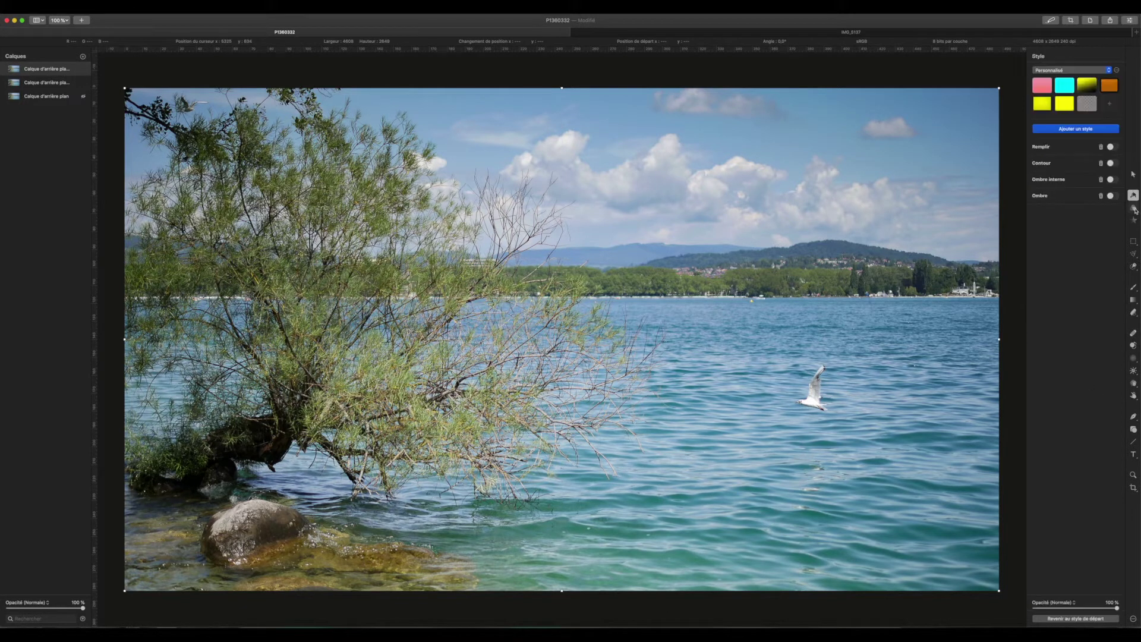
{"action": "left_click", "coordinate": [1134, 209]}
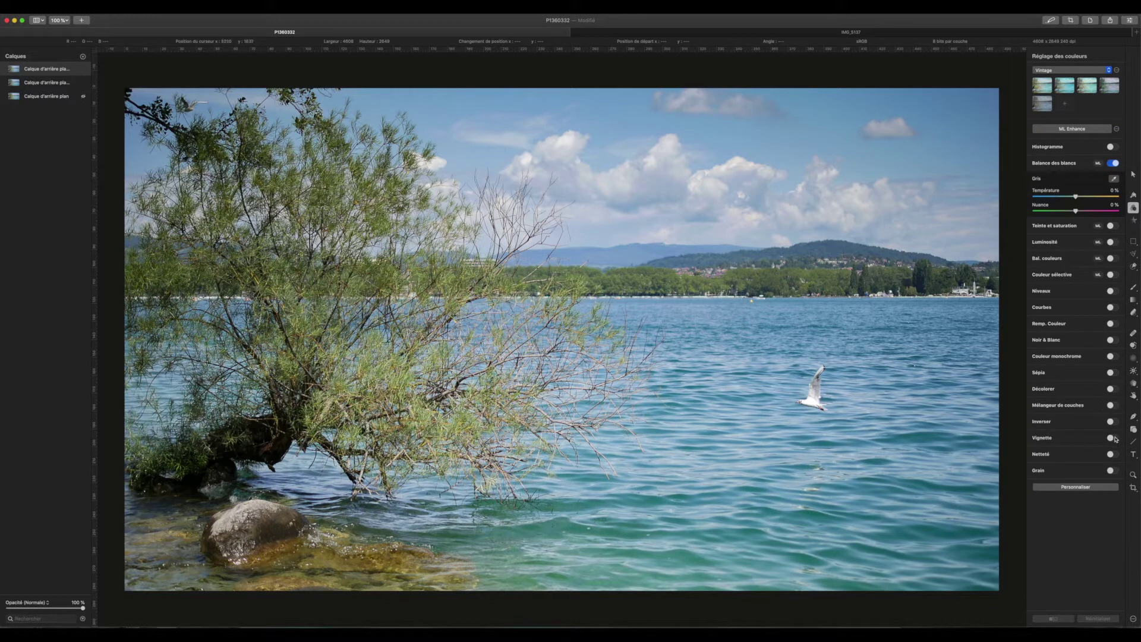
{"action": "left_click", "coordinate": [1111, 340]}
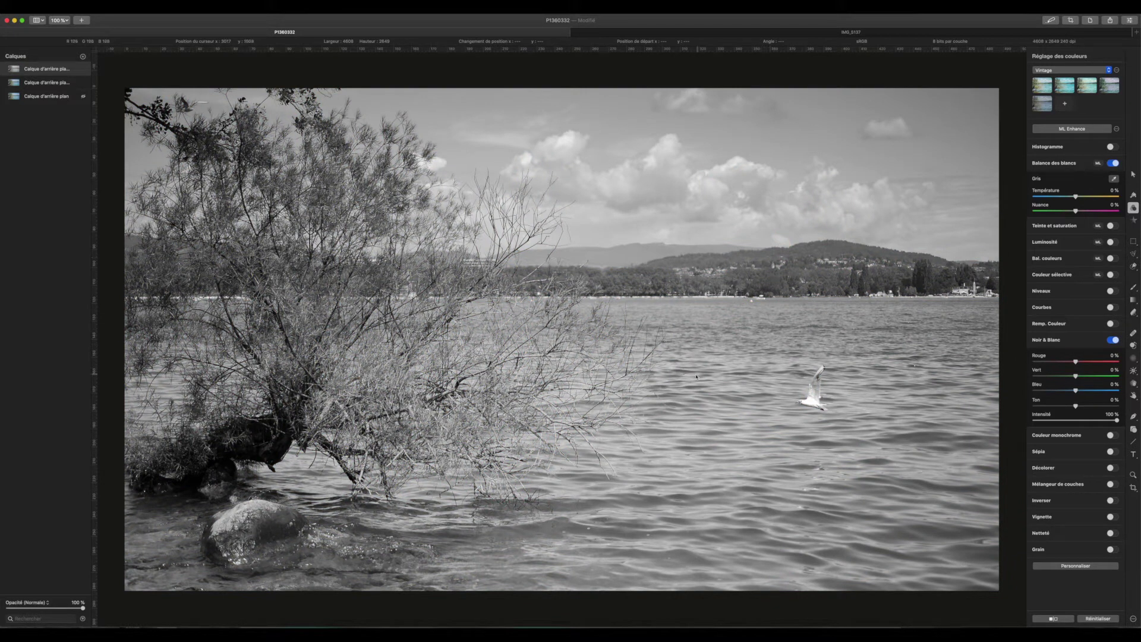
Add a mask to the black-and-white layer and fill it with a linear black-to-white gradient from the lower water up to the sky
{"action": "right_click", "coordinate": [32, 70]}
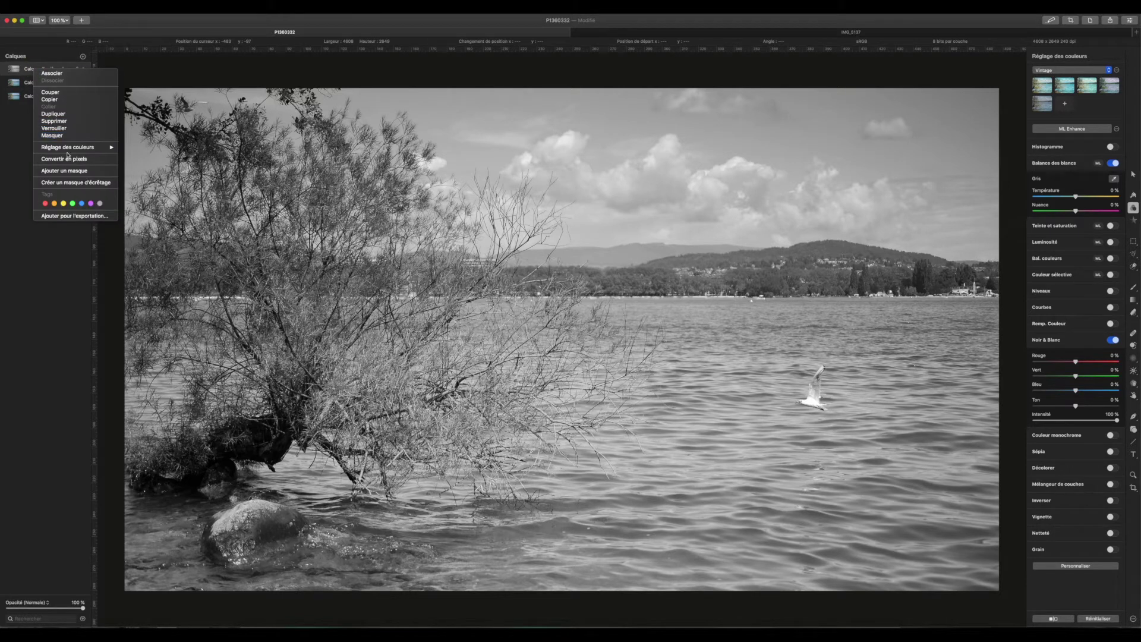
{"action": "left_click", "coordinate": [65, 171]}
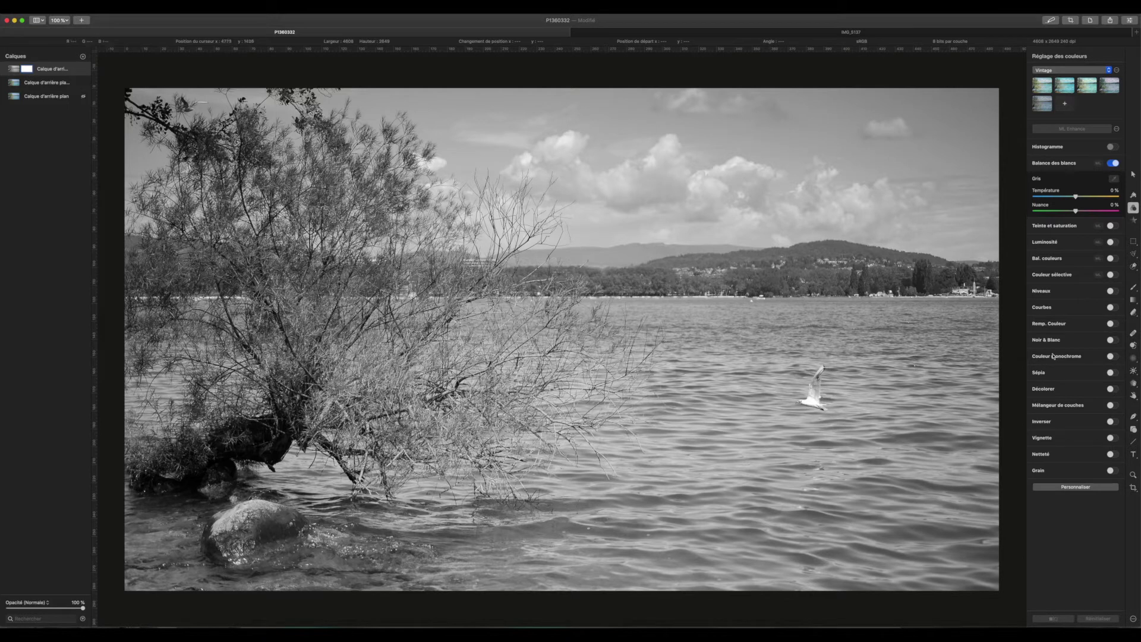
{"action": "left_click", "coordinate": [1134, 299]}
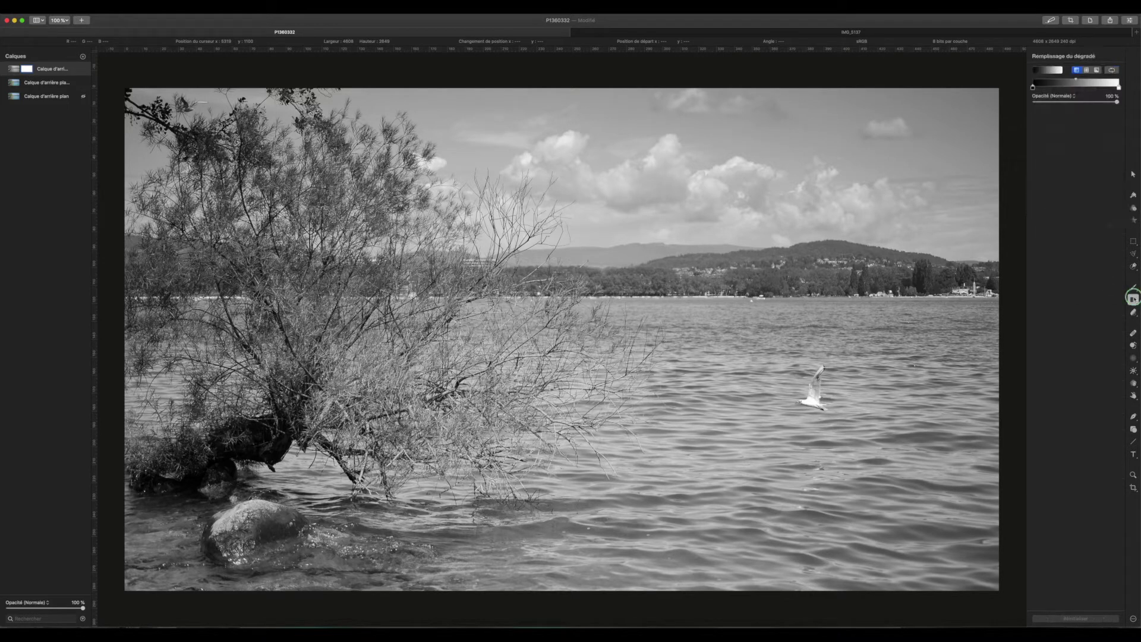
{"action": "left_click", "coordinate": [1100, 328]}
{"action": "left_click_drag", "start_coordinate": [654, 534], "coordinate": [656, 221]}
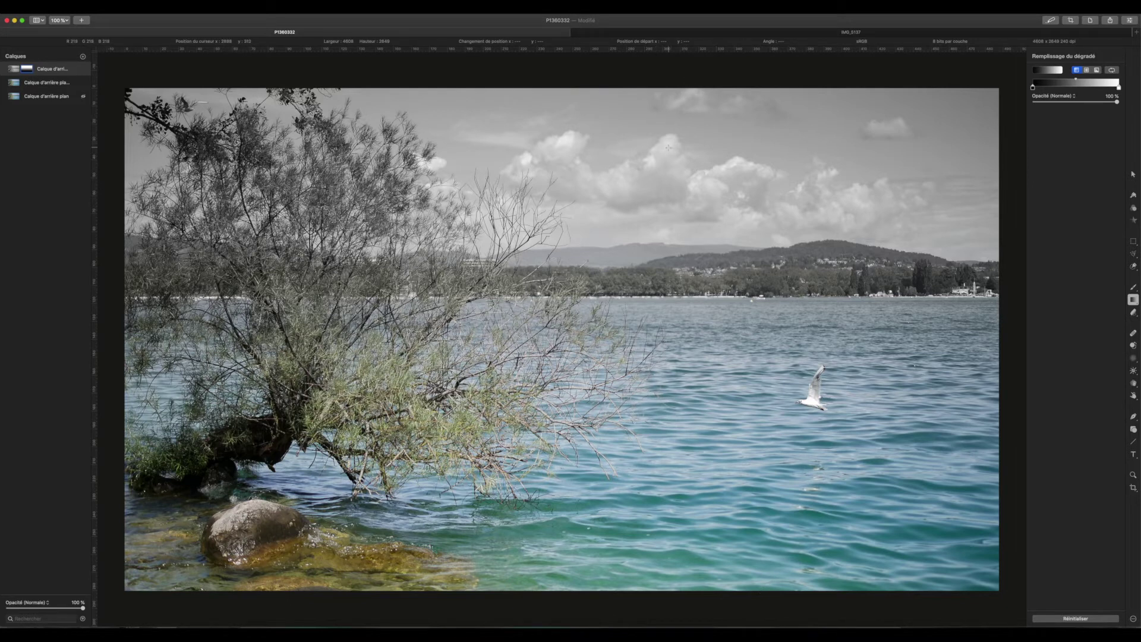
Disable Black & White on the masked layer's image and raise its Exposure (Exposition) to 36%
{"action": "left_click", "coordinate": [14, 70]}
{"action": "left_click", "coordinate": [1133, 208]}
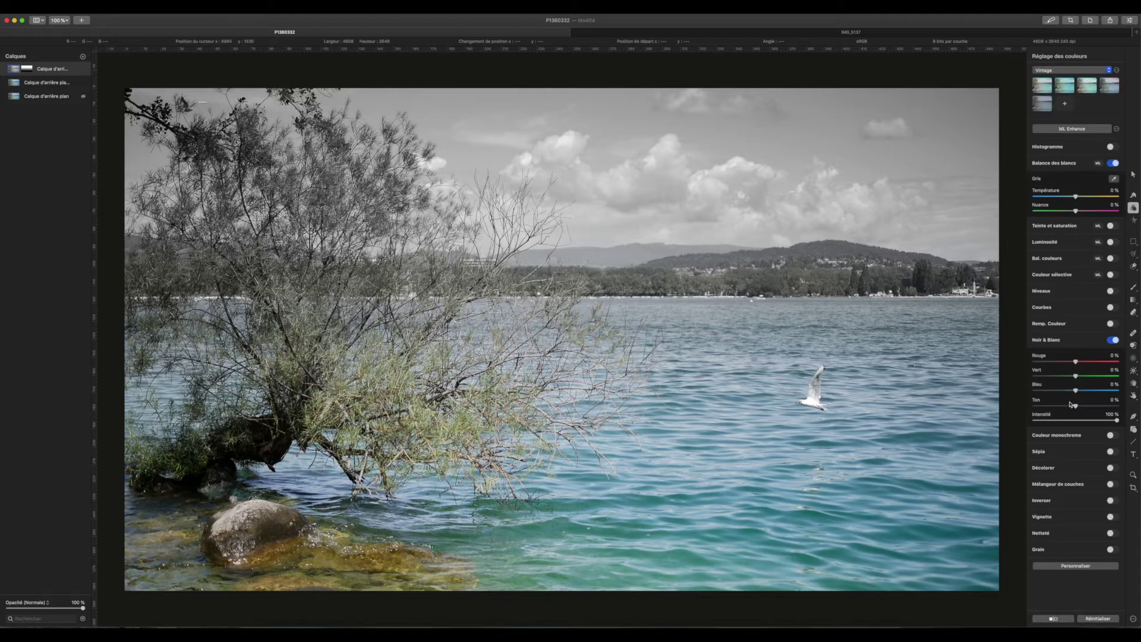
{"action": "left_click", "coordinate": [1111, 340]}
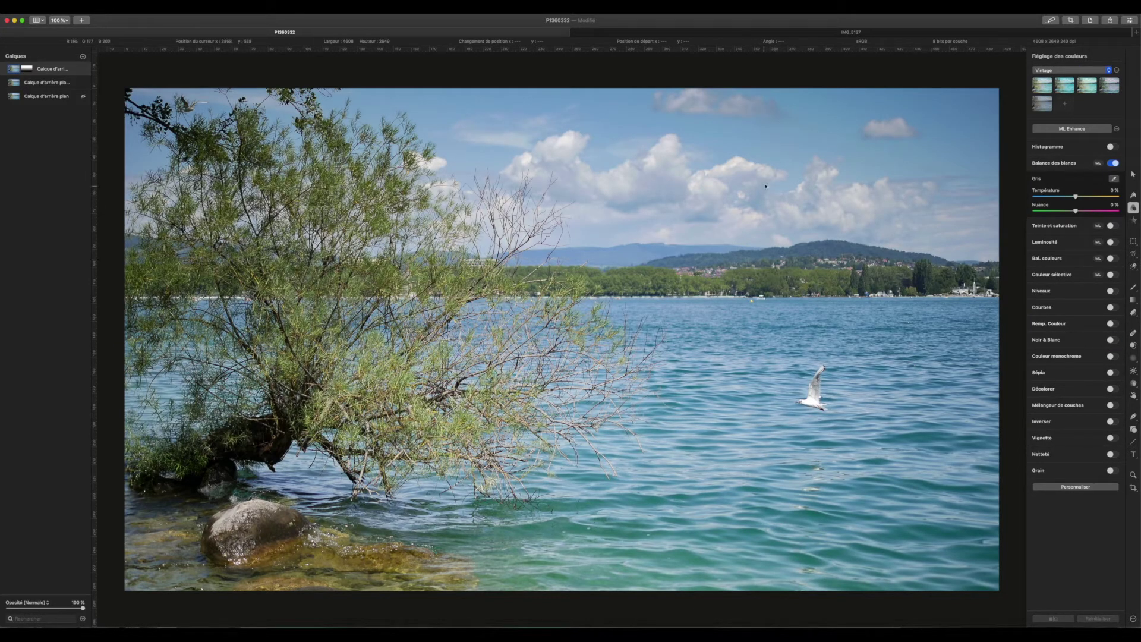
{"action": "left_click", "coordinate": [1111, 242]}
{"action": "mouse_move", "coordinate": [1077, 263]}
{"action": "left_mouse_down"}
{"action": "mouse_move", "coordinate": [1099, 264]}
{"action": "mouse_move", "coordinate": [1070, 267]}
{"action": "mouse_move", "coordinate": [1094, 269]}
{"action": "mouse_move", "coordinate": [1083, 269]}
{"action": "left_mouse_up"}
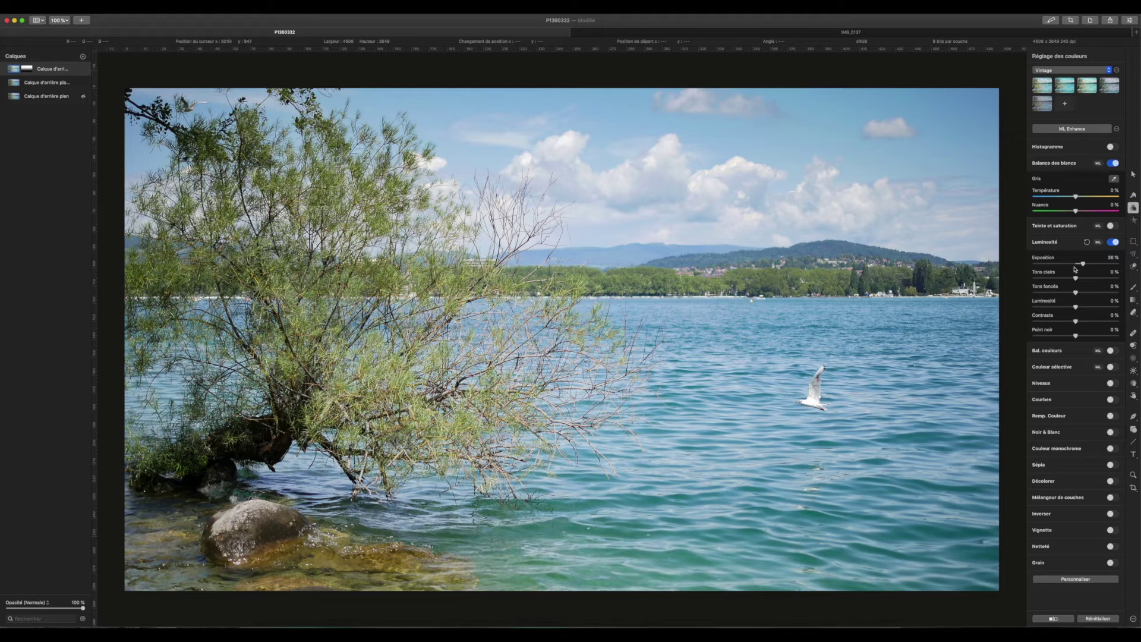
Try the second Artistic (Artistique) effect preset on the masked layer's image, and reset the effects
{"action": "left_click", "coordinate": [31, 69]}
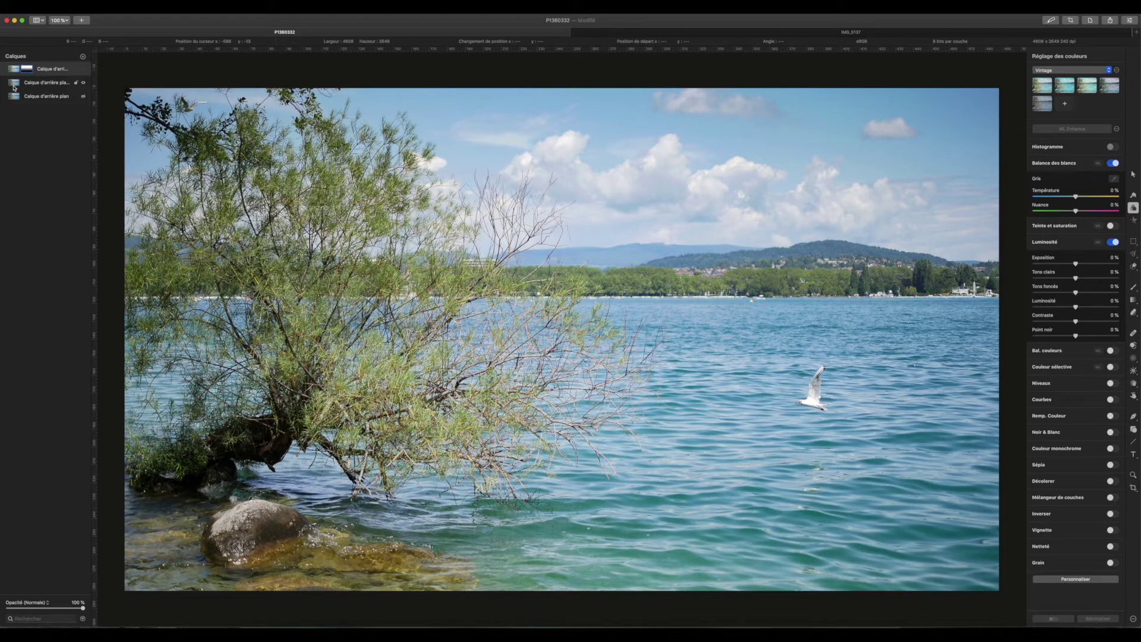
{"action": "left_click", "coordinate": [39, 69]}
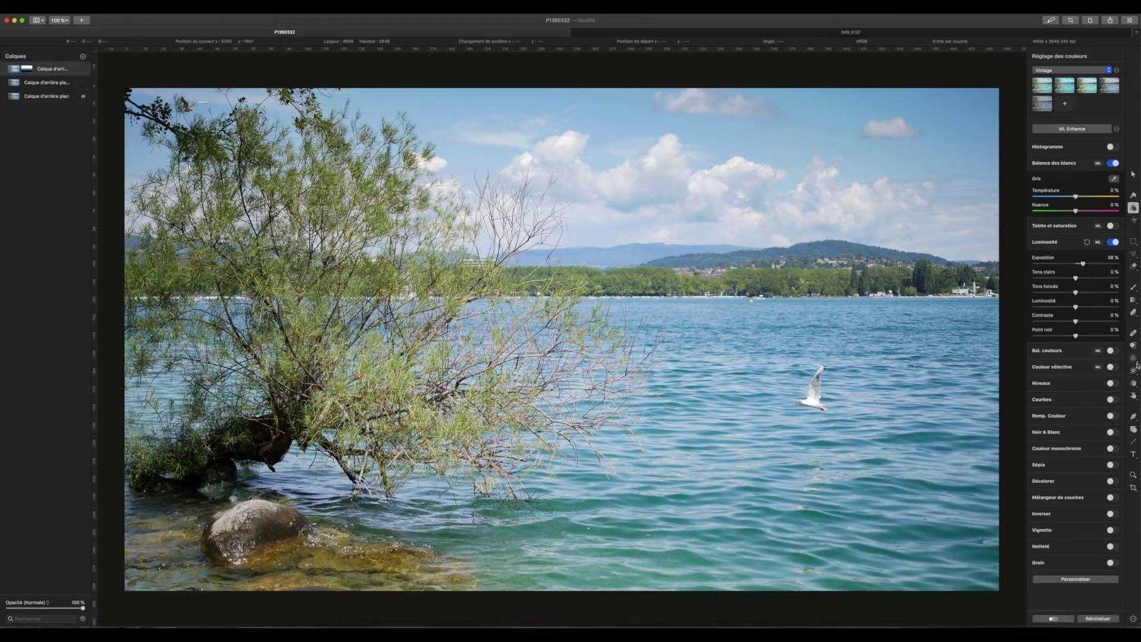
{"action": "left_click", "coordinate": [1134, 220]}
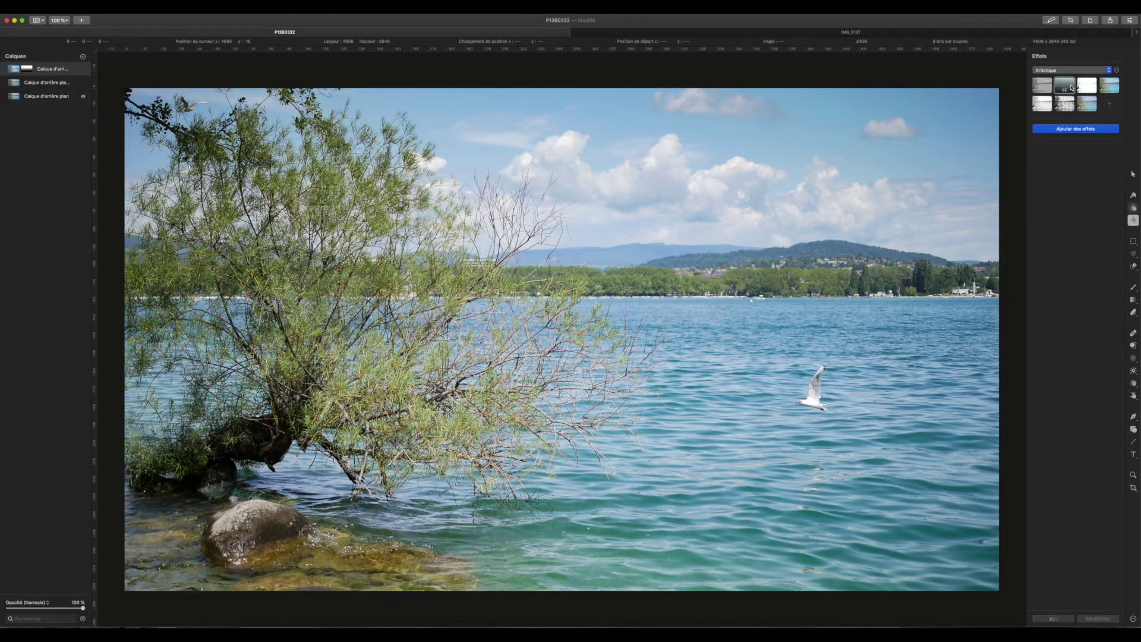
{"action": "left_click", "coordinate": [1065, 85]}
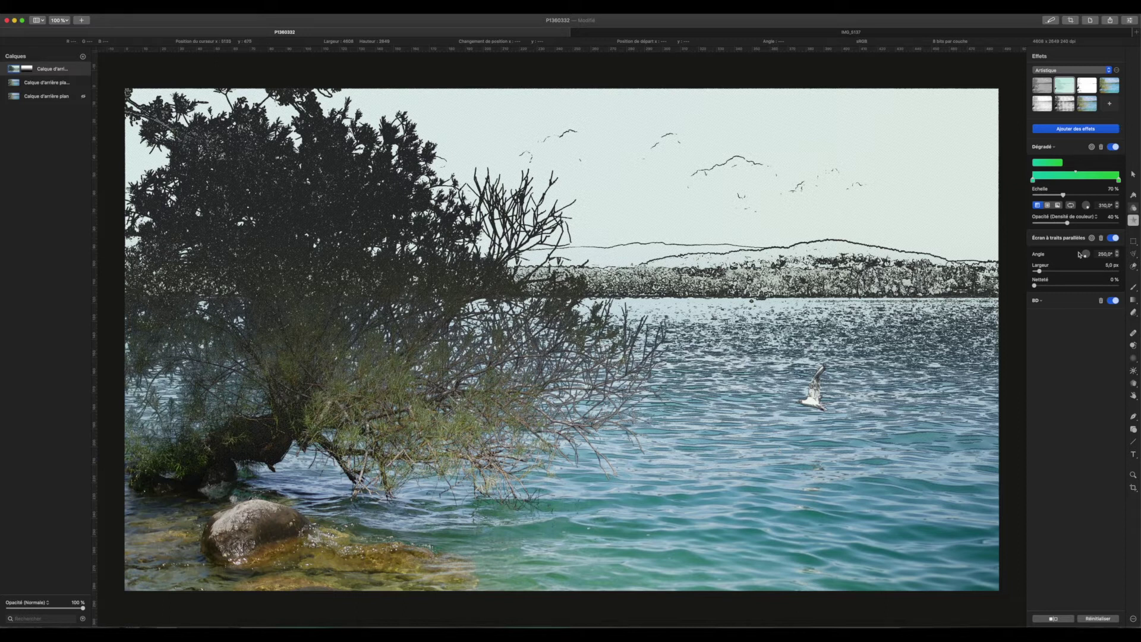
{"action": "left_click", "coordinate": [1099, 619]}
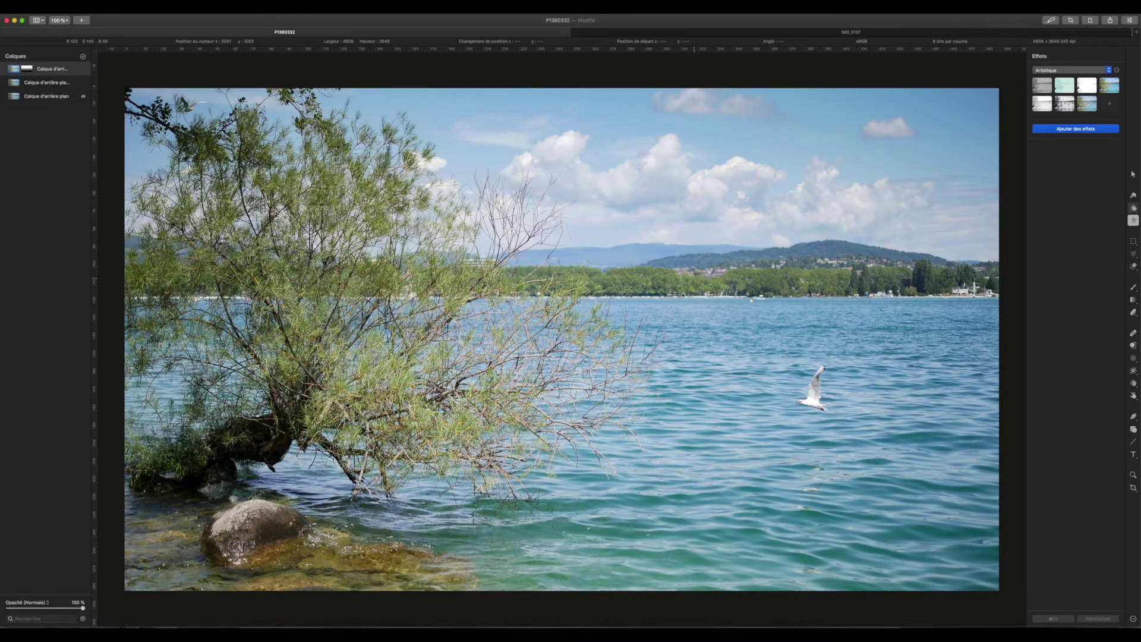
Re-enable the Black & White colour adjustment on the masked layer's image
{"action": "left_click", "coordinate": [46, 74]}
{"action": "left_click", "coordinate": [1133, 300]}
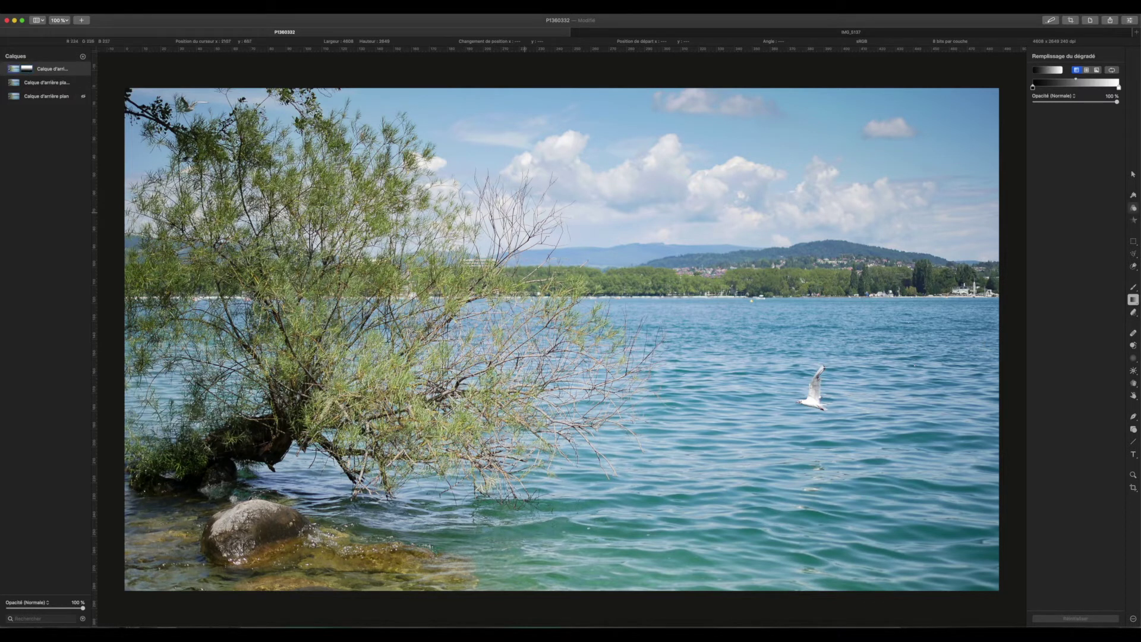
{"action": "left_click", "coordinate": [1135, 208]}
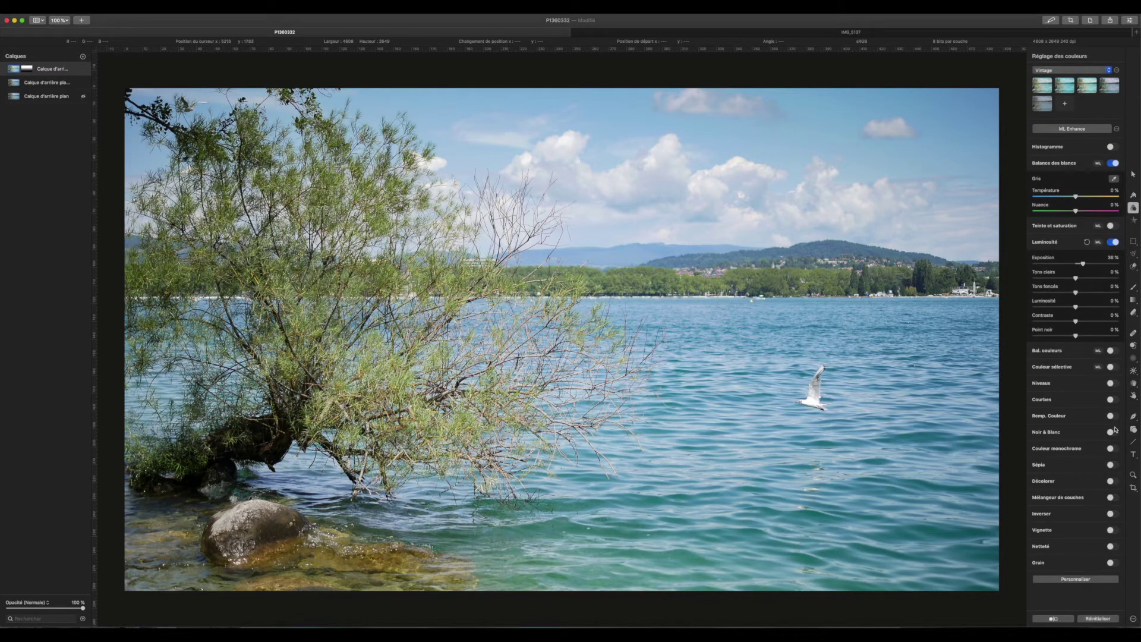
{"action": "left_click", "coordinate": [1111, 432]}
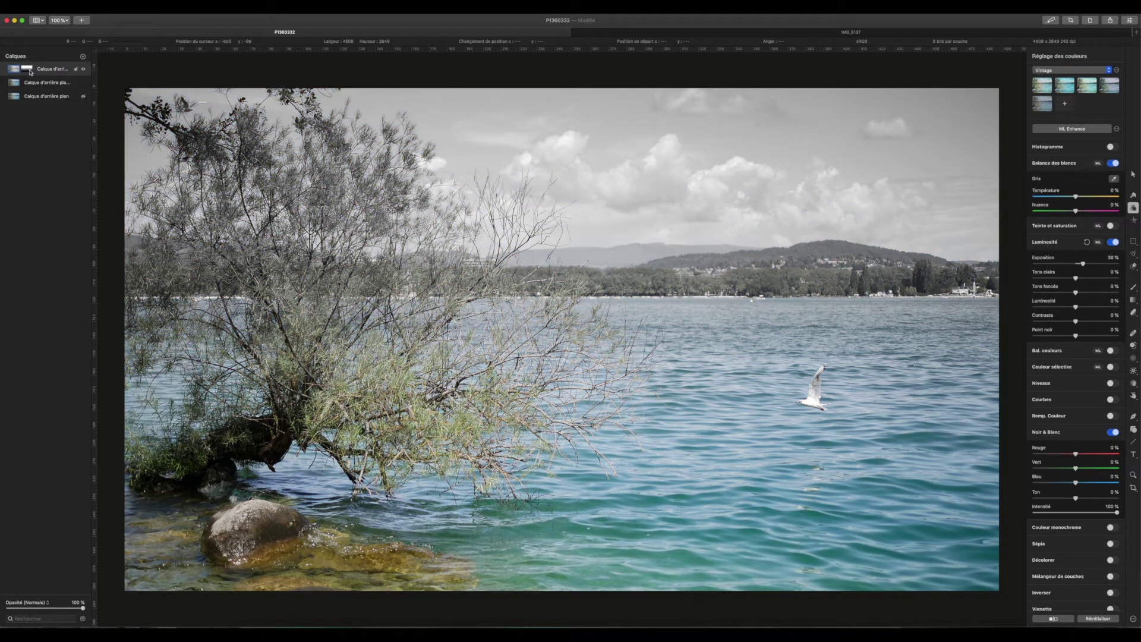
Redraw the layer mask's gradient, first as a short transition at the horizon, and finally as a long one from the lower water up to the clouds
{"action": "key", "text": "Return"}
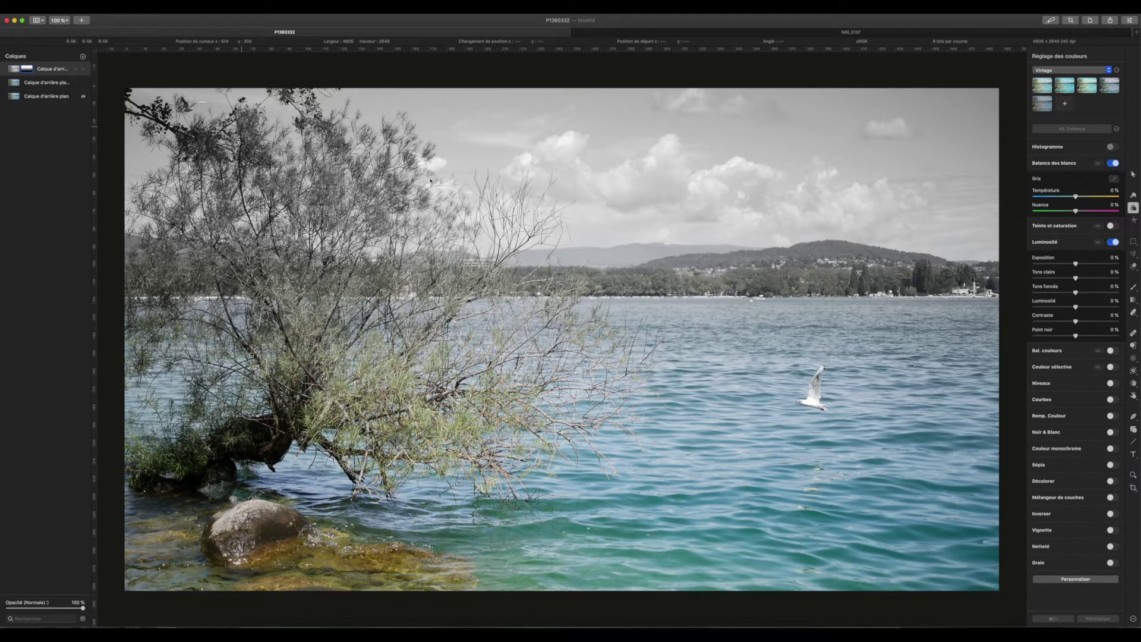
{"action": "left_click", "coordinate": [1133, 299]}
{"action": "left_click_drag", "start_coordinate": [668, 321], "coordinate": [675, 286]}
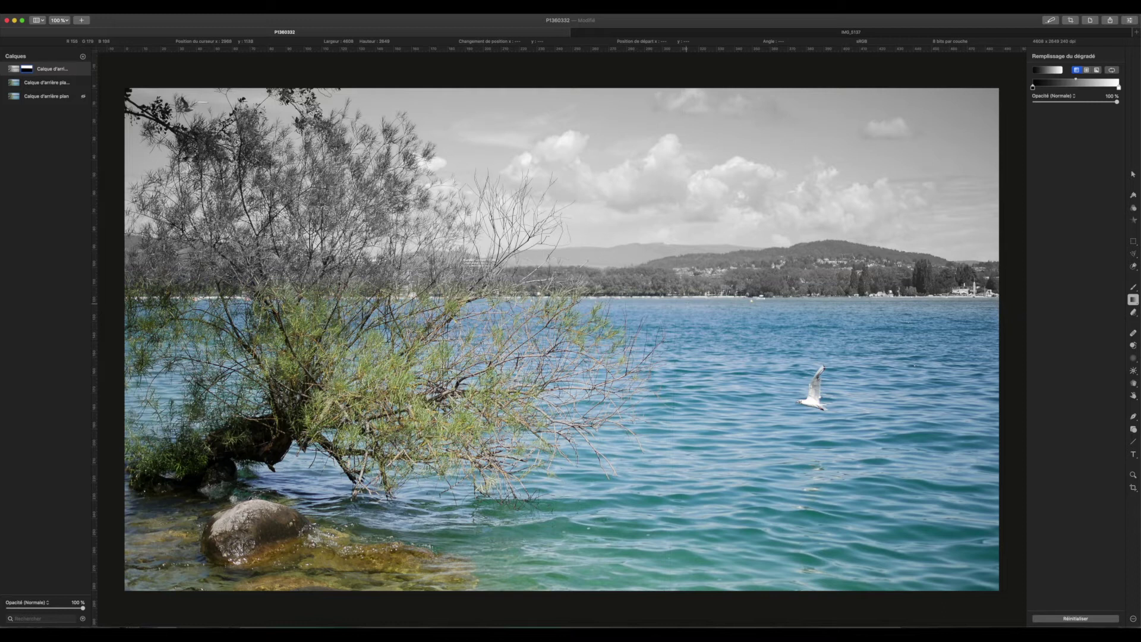
{"action": "left_click_drag", "start_coordinate": [689, 512], "coordinate": [692, 163]}
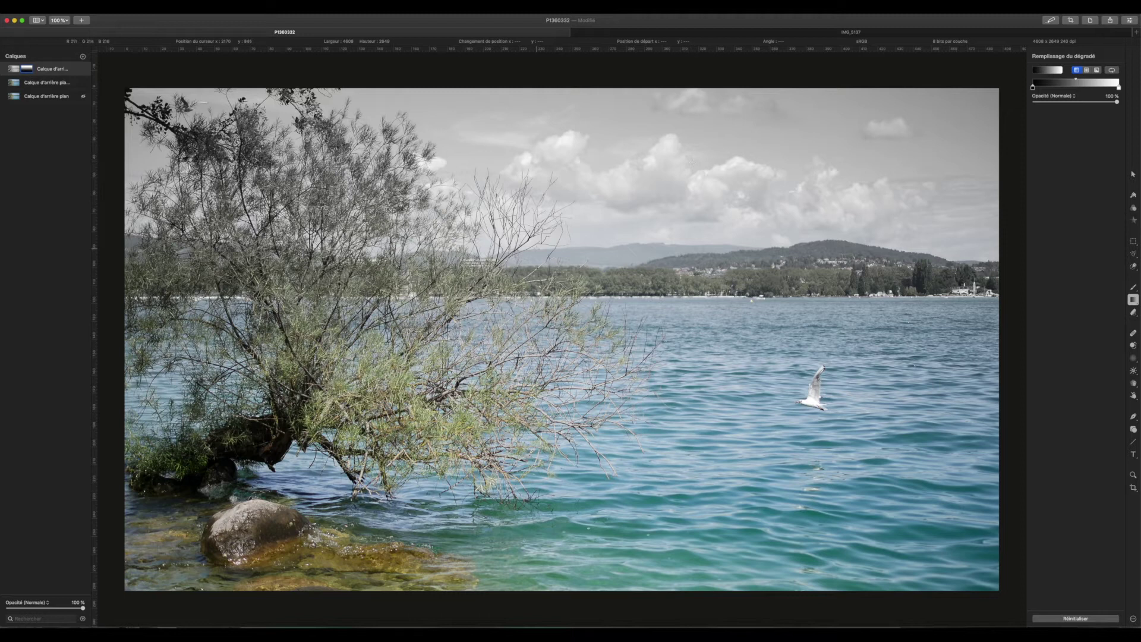
Duplicate the black-and-white layer together with its gradient mask
{"action": "left_click", "coordinate": [15, 70]}
{"action": "right_click", "coordinate": [12, 70]}
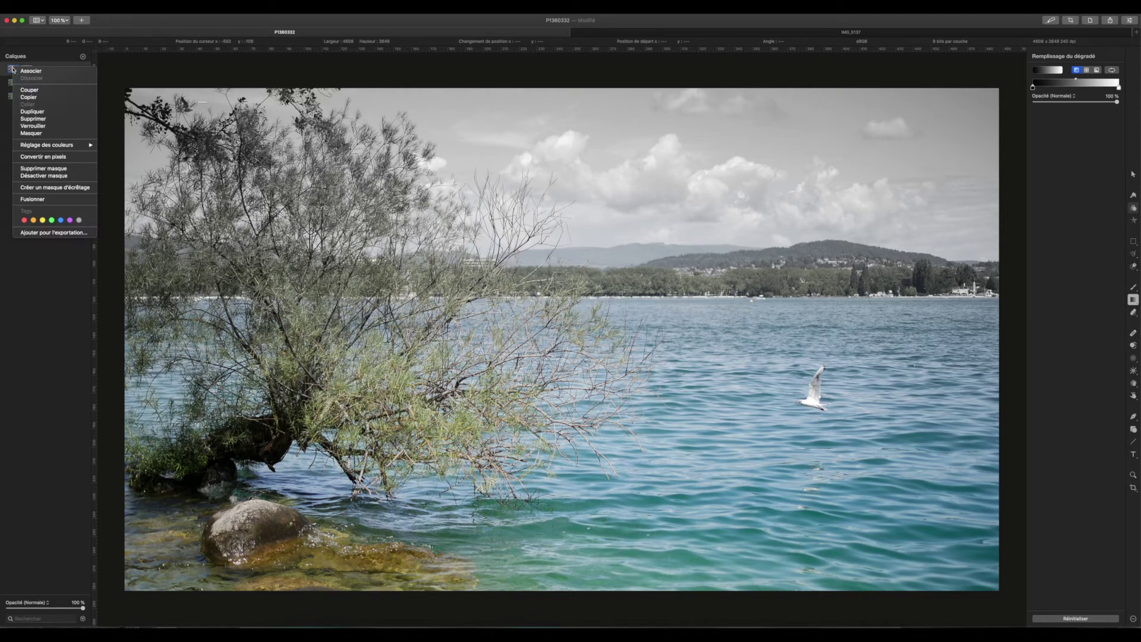
{"action": "left_click", "coordinate": [33, 111]}
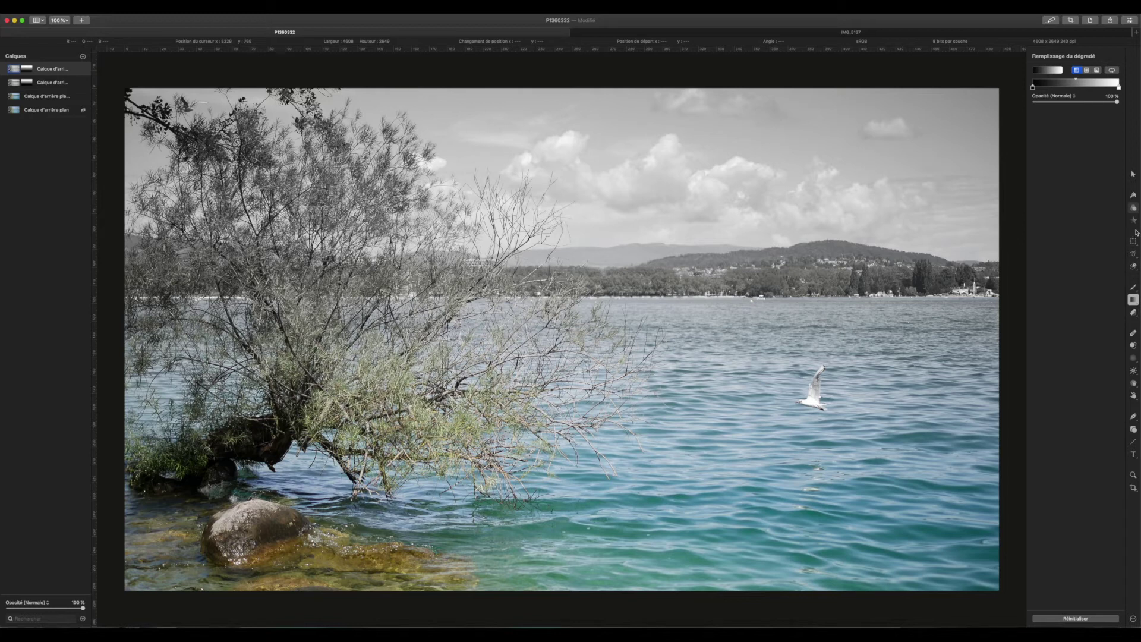
Reset the Luminosity (Luminosité) adjustment and disable Black & White on the duplicated masked layer
{"action": "left_click", "coordinate": [1133, 207]}
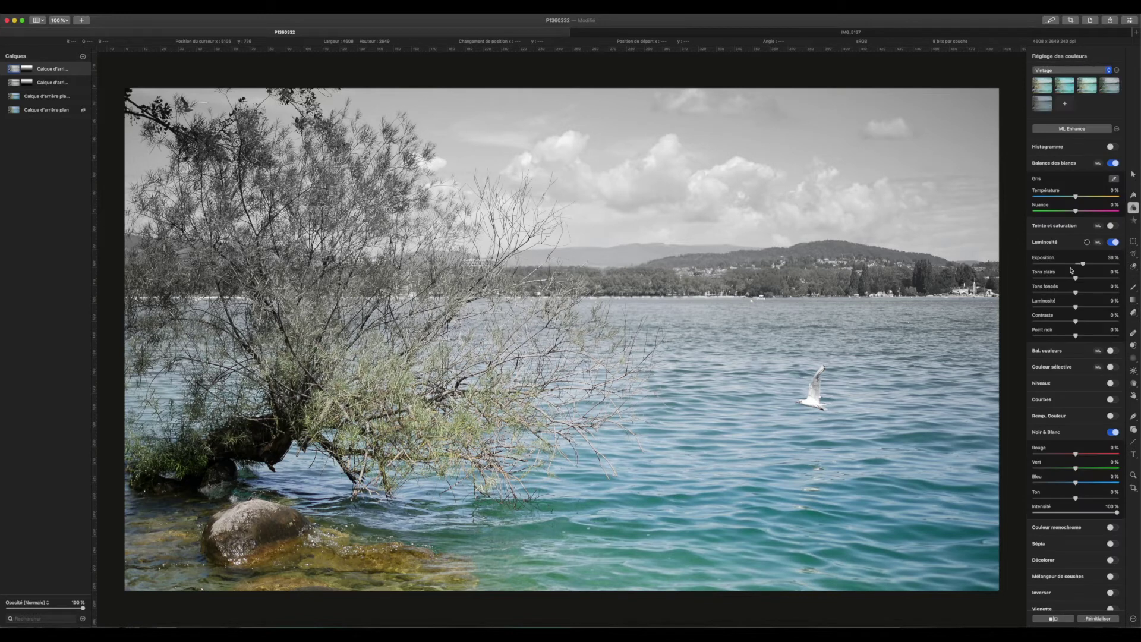
{"action": "left_click", "coordinate": [1087, 242]}
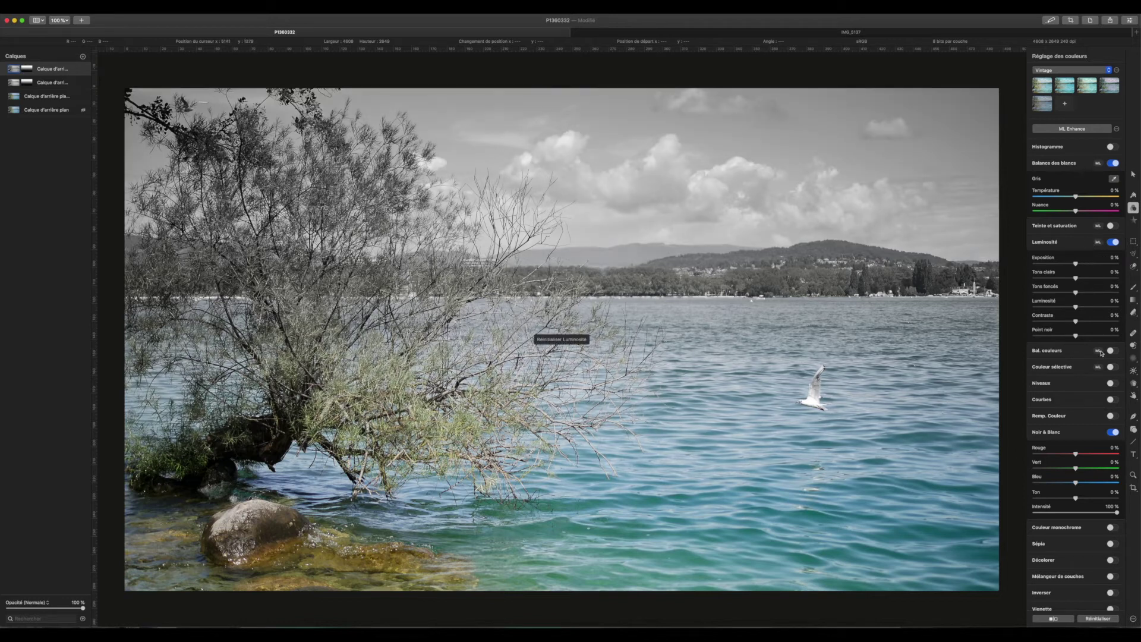
{"action": "left_click", "coordinate": [1114, 433]}
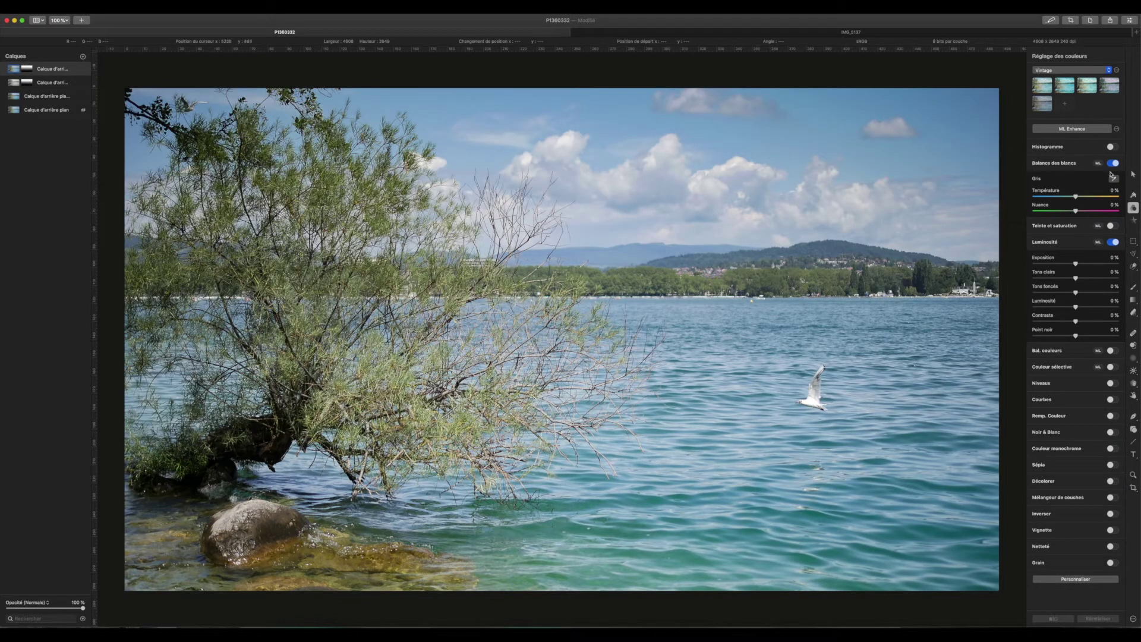
Invert the gradient mask of the topmost layer
{"action": "left_click", "coordinate": [28, 70]}
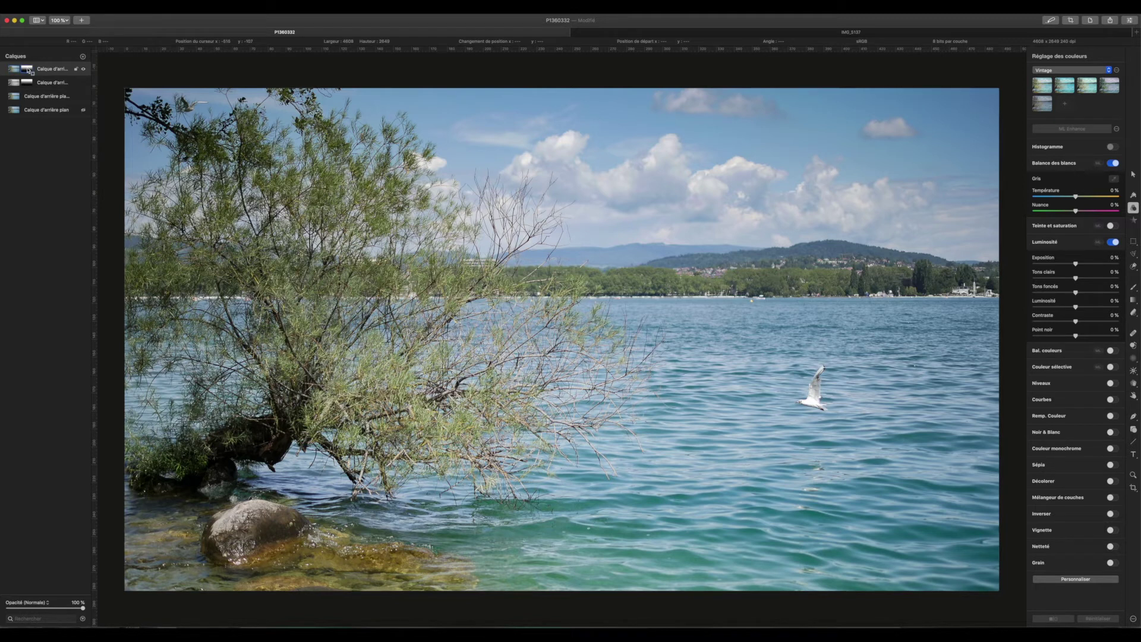
{"action": "key", "text": "super+i"}
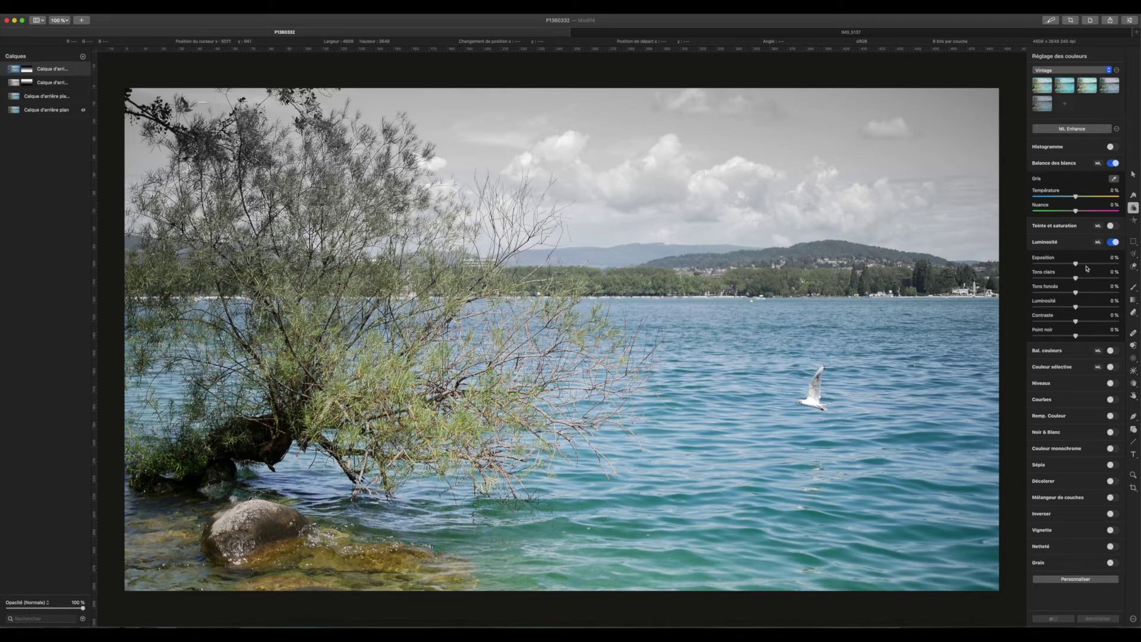
Set the exposure (Exposition) of the topmost masked layer to -44 % to darken the lake
{"action": "left_click_drag", "start_coordinate": [1076, 265], "coordinate": [1065, 263]}
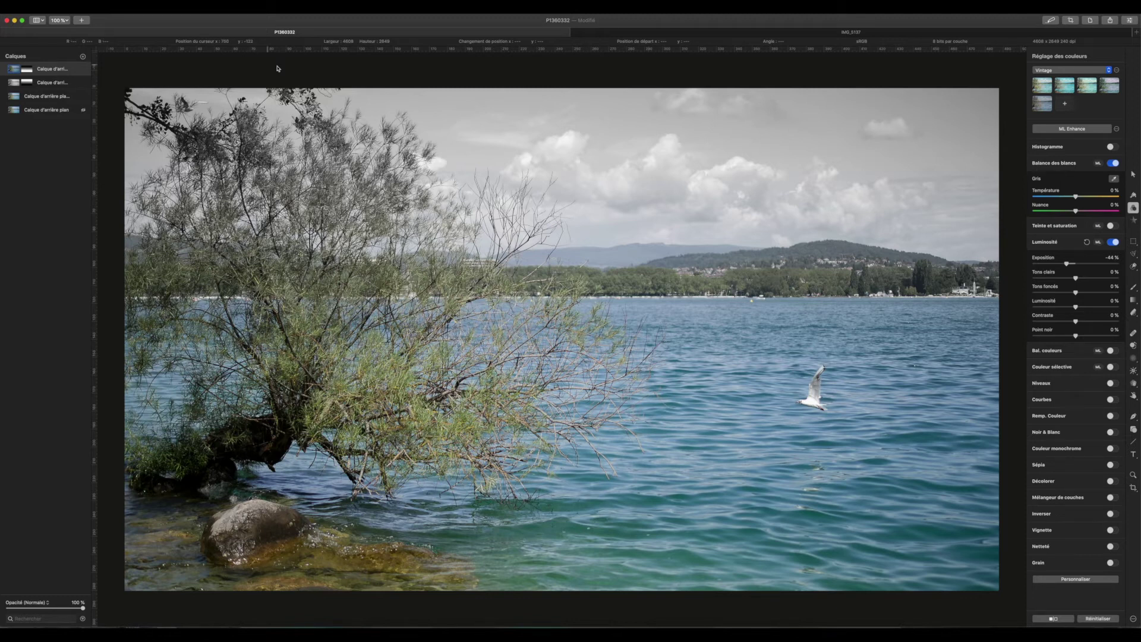
Switch to the open dog photo and duplicate its background layer twice
{"action": "left_click", "coordinate": [702, 34]}
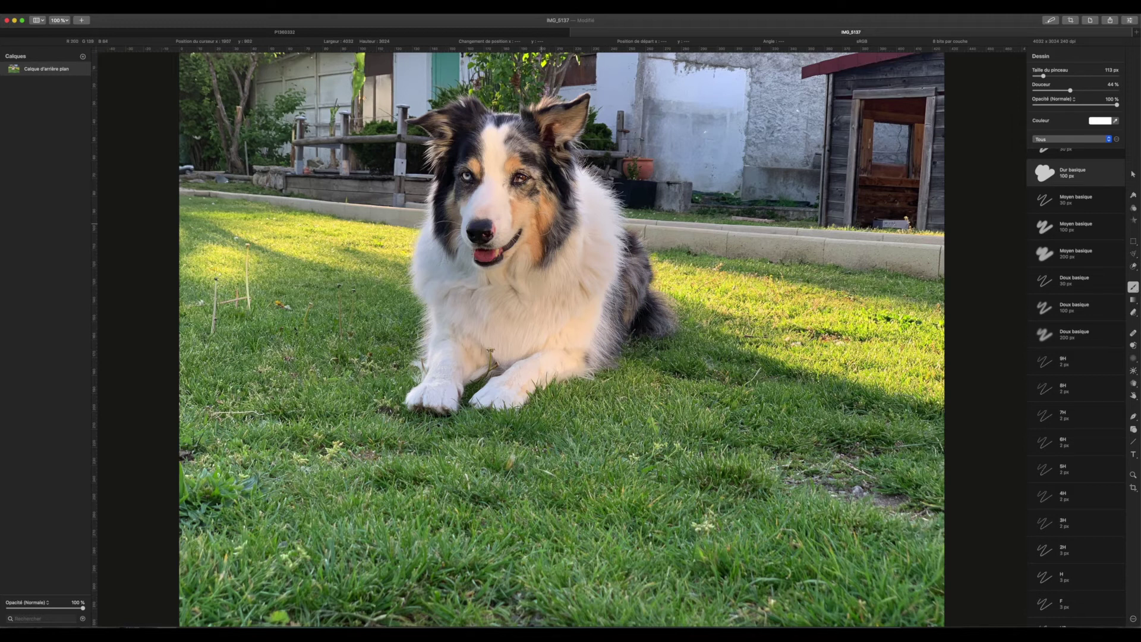
{"action": "right_click", "coordinate": [31, 69]}
{"action": "left_click", "coordinate": [71, 113]}
{"action": "right_click", "coordinate": [30, 68]}
{"action": "left_click", "coordinate": [49, 111]}
Enable Black & White (Noir & Blanc) on the topmost copy and add a black layer mask to it
{"action": "left_click", "coordinate": [1133, 207]}
{"action": "left_click", "coordinate": [1111, 432]}
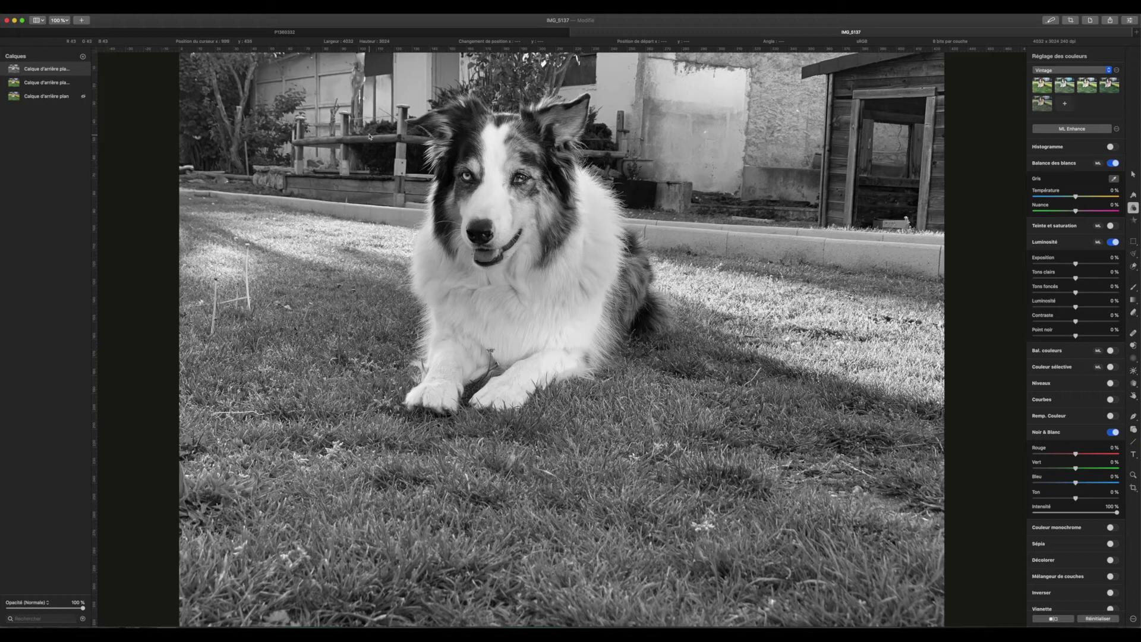
{"action": "right_click", "coordinate": [40, 72]}
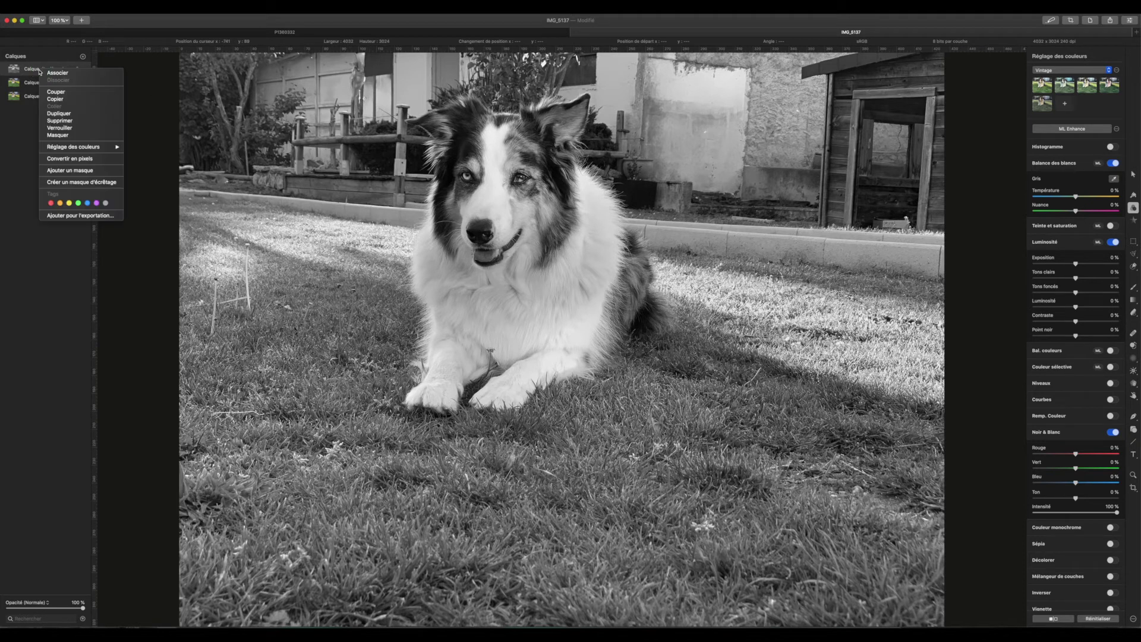
{"action": "left_click", "coordinate": [80, 173]}
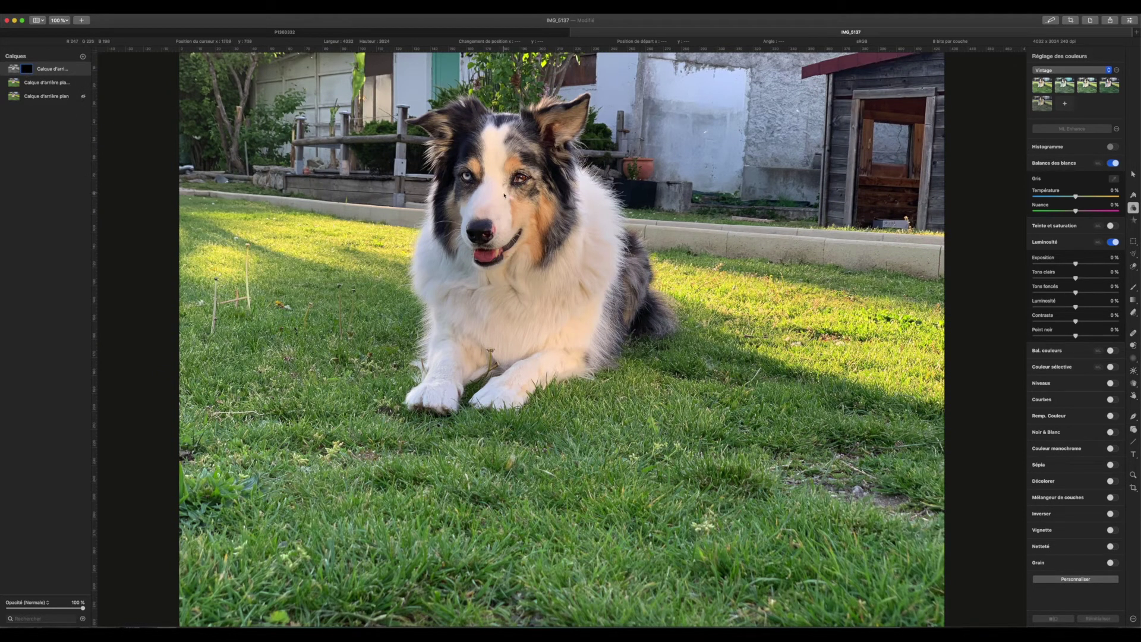
Paint the dog's head and body white on the layer mask with a 285 px brush at 44 % softness
{"action": "left_click", "coordinate": [1133, 287]}
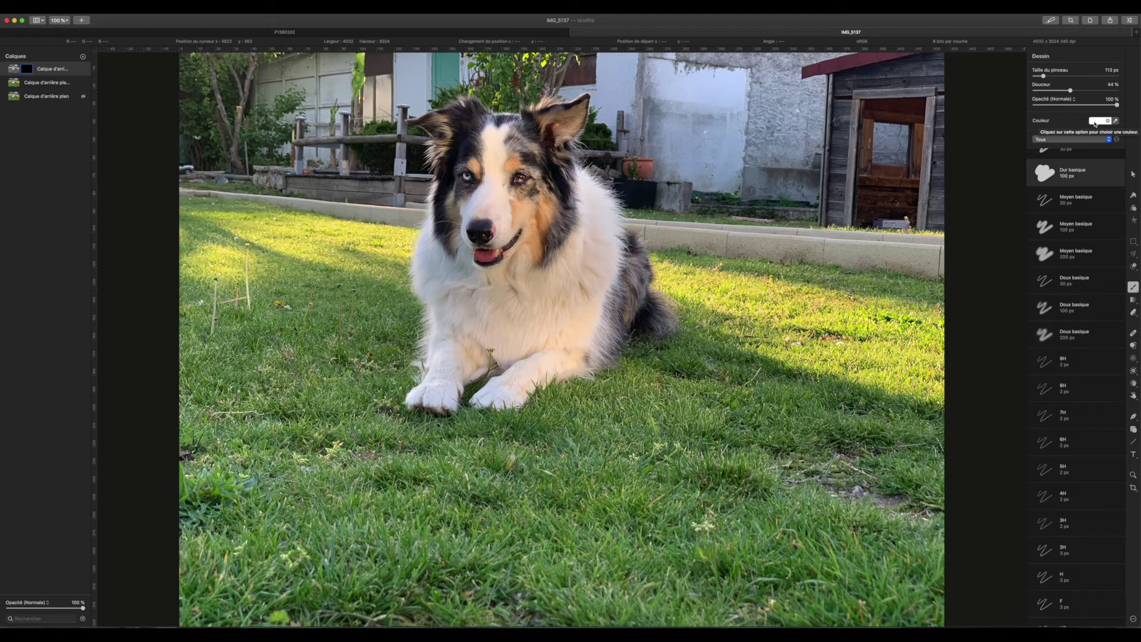
{"action": "key", "text": "x"}
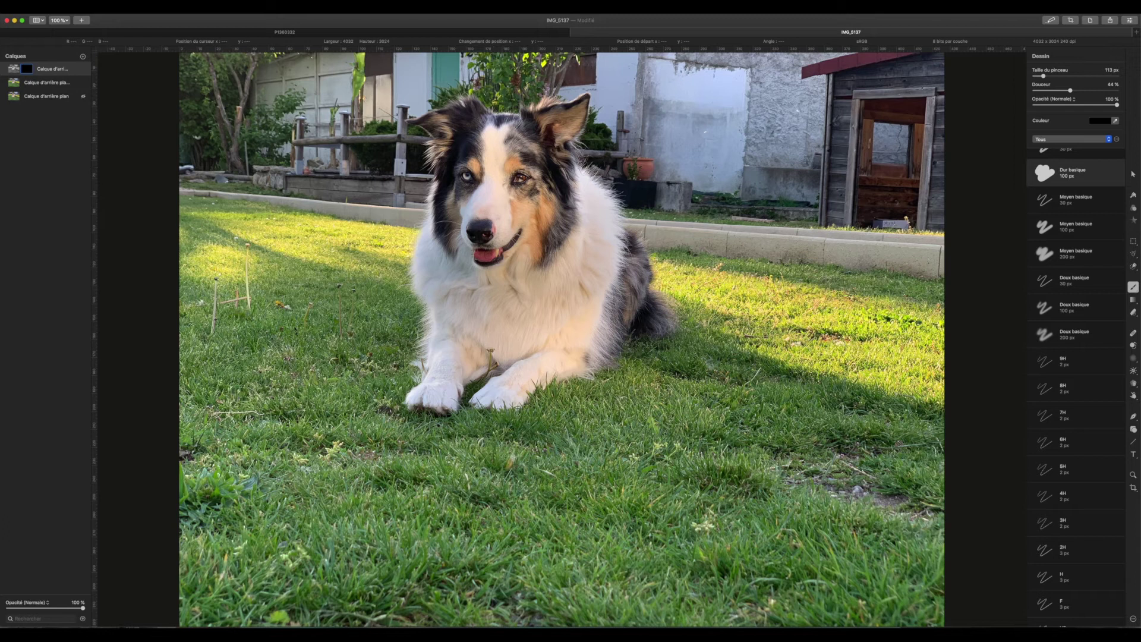
{"action": "left_click", "coordinate": [1055, 76]}
{"action": "left_click_drag", "start_coordinate": [1056, 76], "coordinate": [1057, 76]}
{"action": "key", "text": "x"}
{"action": "mouse_move", "coordinate": [464, 179]}
{"action": "left_mouse_down"}
{"action": "mouse_move", "coordinate": [478, 234]}
{"action": "mouse_move", "coordinate": [455, 187]}
{"action": "mouse_move", "coordinate": [472, 154]}
{"action": "mouse_move", "coordinate": [511, 180]}
{"action": "mouse_move", "coordinate": [528, 130]}
{"action": "mouse_move", "coordinate": [493, 158]}
{"action": "mouse_move", "coordinate": [558, 182]}
{"action": "left_mouse_up"}
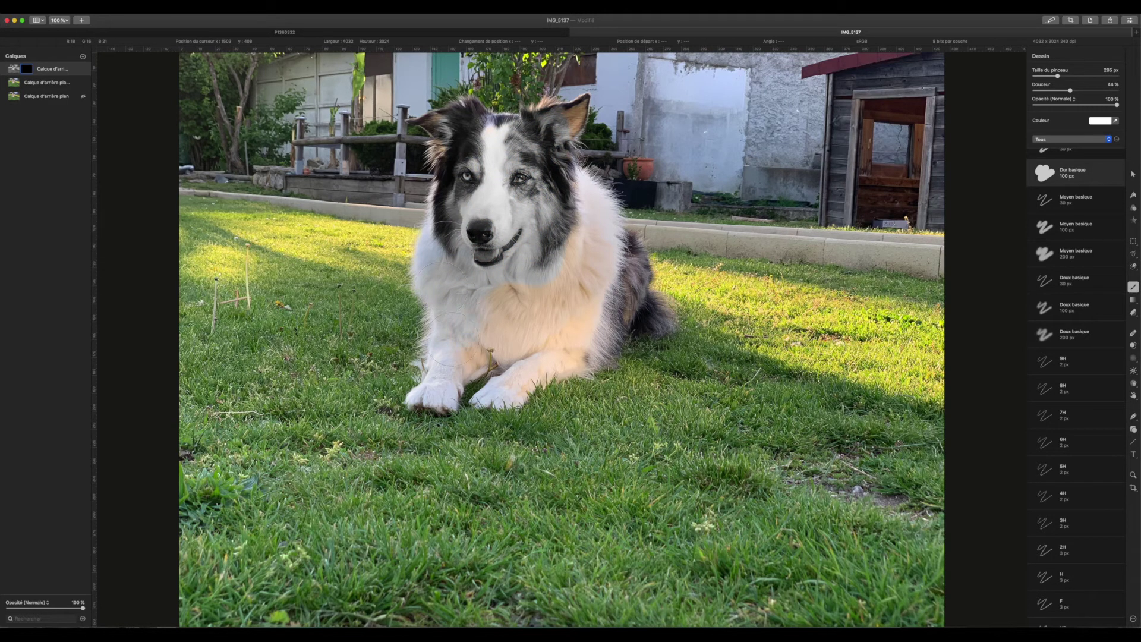
{"action": "mouse_move", "coordinate": [525, 370]}
{"action": "left_mouse_down"}
{"action": "mouse_move", "coordinate": [566, 352]}
{"action": "mouse_move", "coordinate": [582, 339]}
{"action": "mouse_move", "coordinate": [601, 248]}
{"action": "mouse_move", "coordinate": [621, 227]}
{"action": "mouse_move", "coordinate": [607, 302]}
{"action": "mouse_move", "coordinate": [584, 326]}
{"action": "mouse_move", "coordinate": [574, 274]}
{"action": "left_mouse_up"}
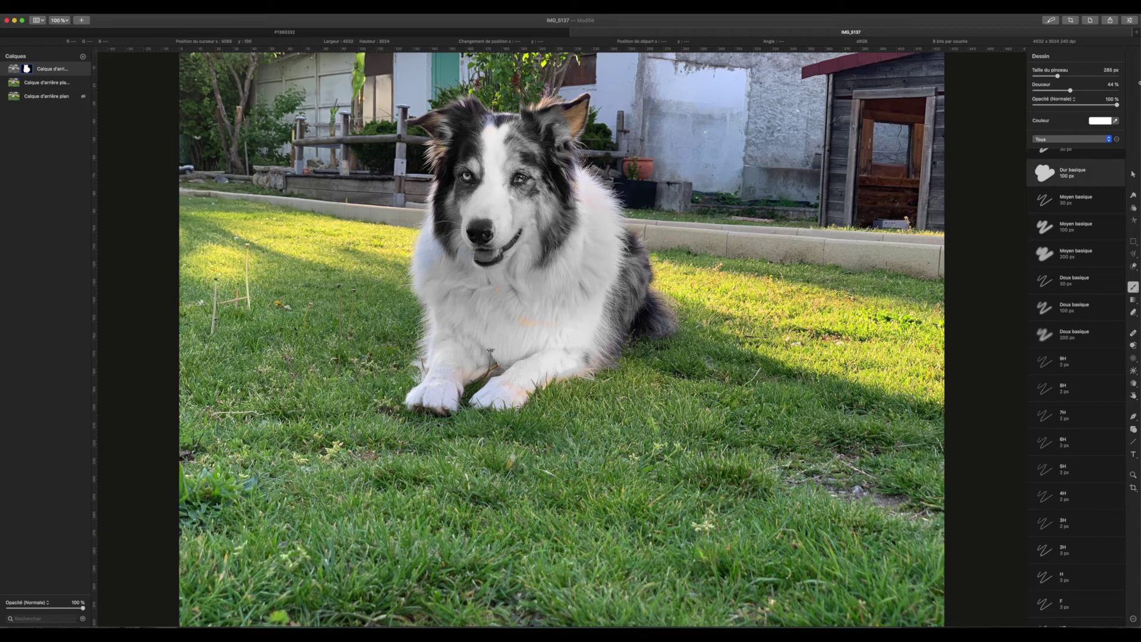
Reduce the brush to 140 px and paint white over the remaining coloured areas of the dog on the mask
{"action": "left_click_drag", "start_coordinate": [1057, 77], "coordinate": [1045, 76]}
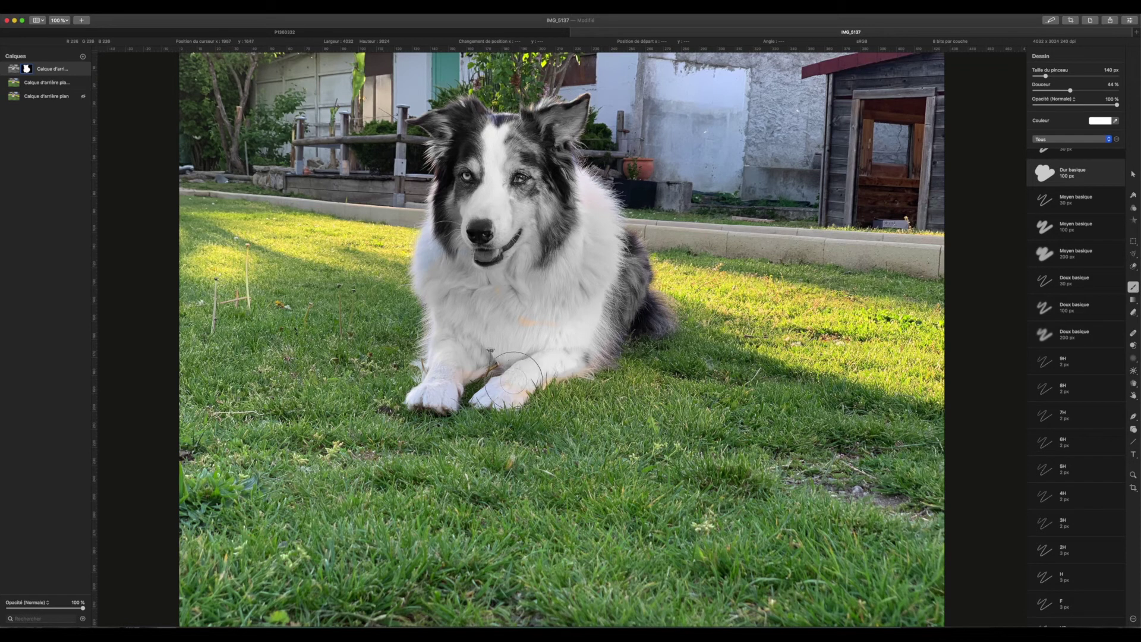
{"action": "mouse_move", "coordinate": [561, 370]}
{"action": "left_mouse_down"}
{"action": "mouse_move", "coordinate": [586, 333]}
{"action": "mouse_move", "coordinate": [517, 314]}
{"action": "mouse_move", "coordinate": [494, 285]}
{"action": "mouse_move", "coordinate": [448, 313]}
{"action": "mouse_move", "coordinate": [449, 370]}
{"action": "mouse_move", "coordinate": [485, 357]}
{"action": "mouse_move", "coordinate": [433, 259]}
{"action": "mouse_move", "coordinate": [437, 232]}
{"action": "mouse_move", "coordinate": [426, 249]}
{"action": "mouse_move", "coordinate": [428, 276]}
{"action": "mouse_move", "coordinate": [449, 198]}
{"action": "mouse_move", "coordinate": [446, 146]}
{"action": "mouse_move", "coordinate": [561, 124]}
{"action": "left_mouse_up"}
{"action": "mouse_move", "coordinate": [450, 386]}
{"action": "left_mouse_down"}
{"action": "mouse_move", "coordinate": [437, 384]}
{"action": "mouse_move", "coordinate": [494, 366]}
{"action": "mouse_move", "coordinate": [508, 372]}
{"action": "mouse_move", "coordinate": [499, 398]}
{"action": "mouse_move", "coordinate": [484, 399]}
{"action": "mouse_move", "coordinate": [591, 359]}
{"action": "mouse_move", "coordinate": [559, 255]}
{"action": "left_mouse_up"}
Set the exposure of the middle background copy to -21 % to darken the surroundings
{"action": "left_click", "coordinate": [20, 89]}
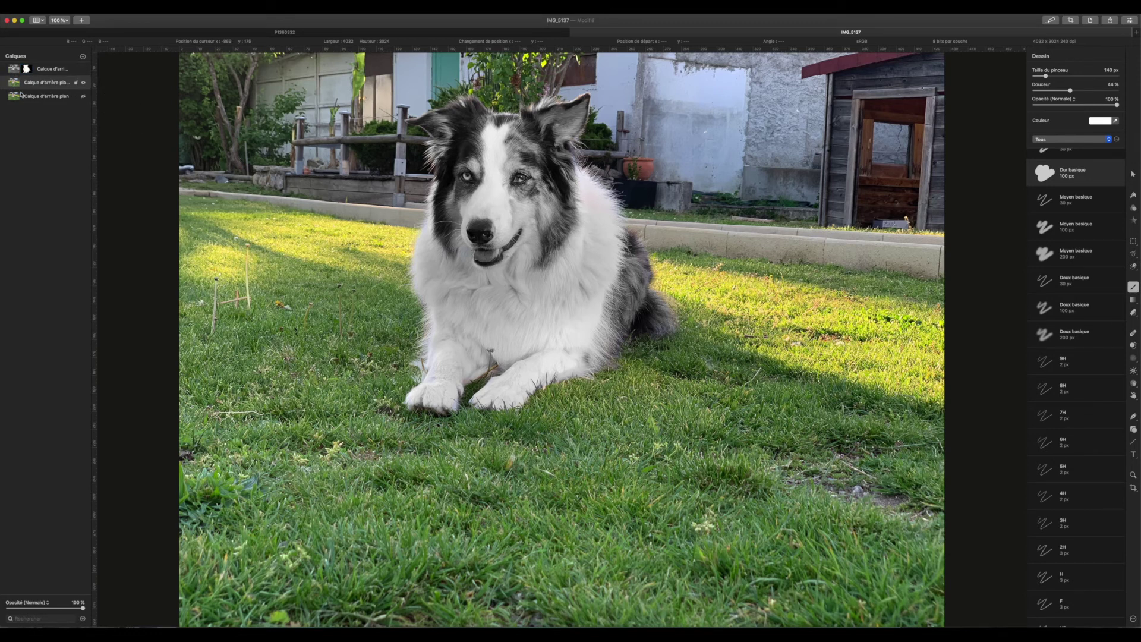
{"action": "left_click", "coordinate": [1132, 208]}
{"action": "mouse_move", "coordinate": [1077, 265]}
{"action": "left_mouse_down"}
{"action": "mouse_move", "coordinate": [1057, 262]}
{"action": "mouse_move", "coordinate": [1071, 262]}
{"action": "left_mouse_up"}
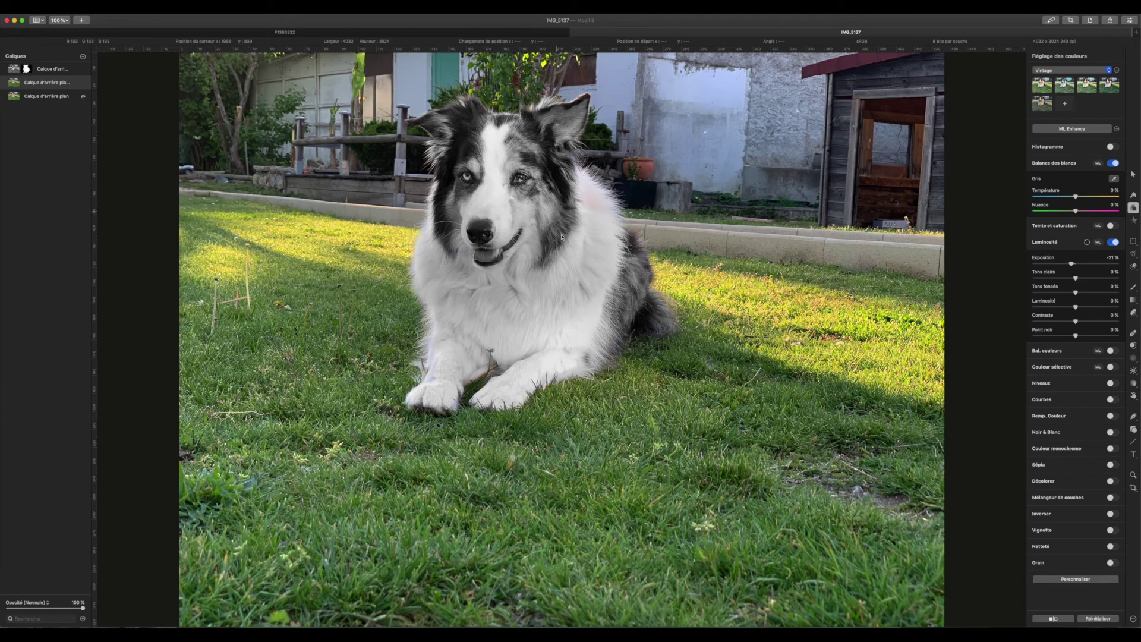
Select the image of the topmost masked layer and disable its Black & White adjustment
{"action": "left_click", "coordinate": [16, 69]}
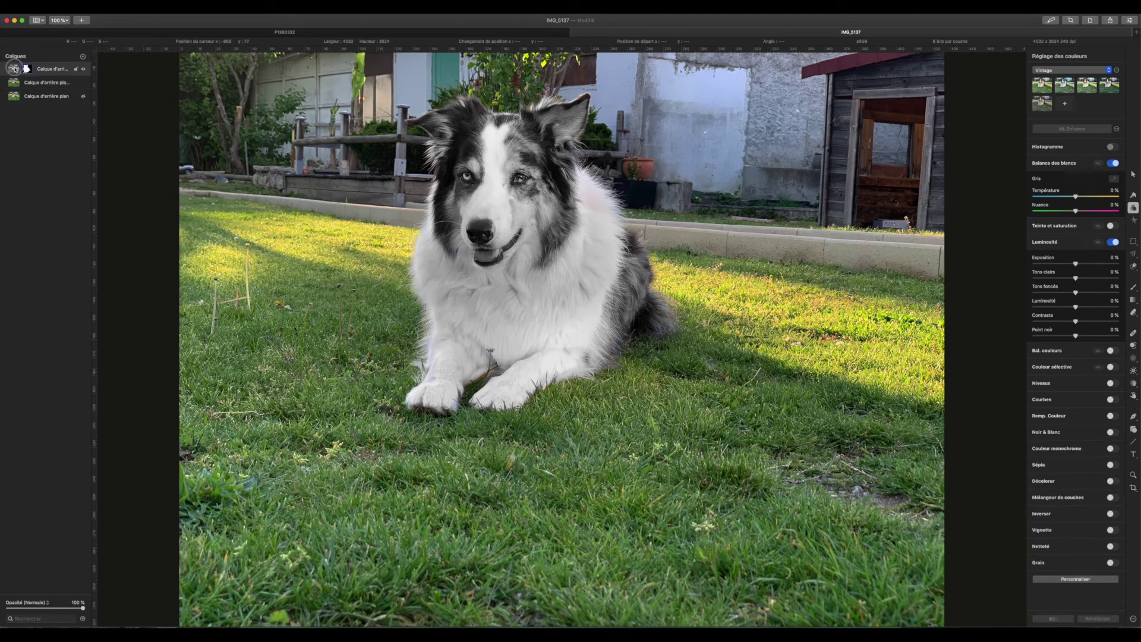
{"action": "left_click", "coordinate": [1110, 432]}
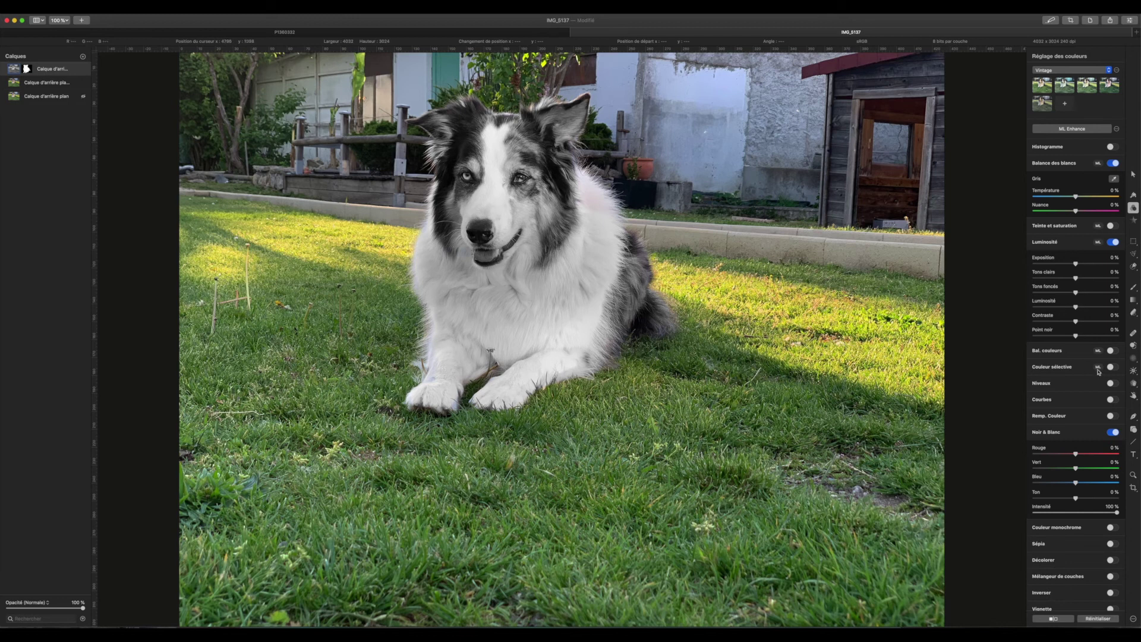
{"action": "left_click", "coordinate": [1112, 432]}
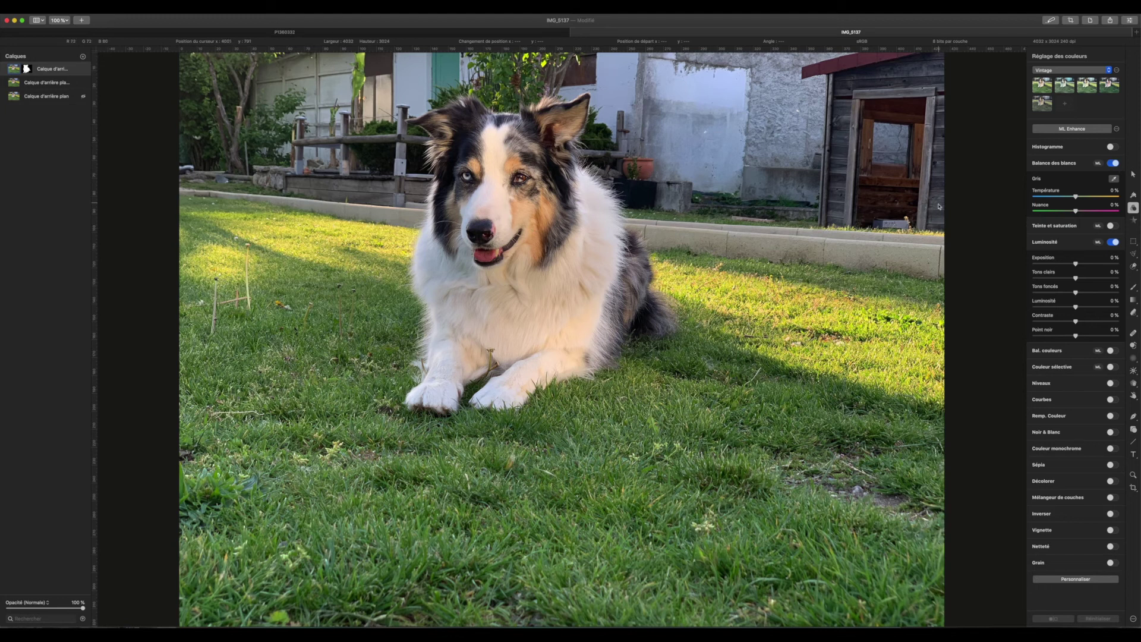
Set the masked dog layer's exposure to 28 %, enable Hue and Saturation (Teinte et saturation), and increase the saturation
{"action": "left_click", "coordinate": [1081, 264]}
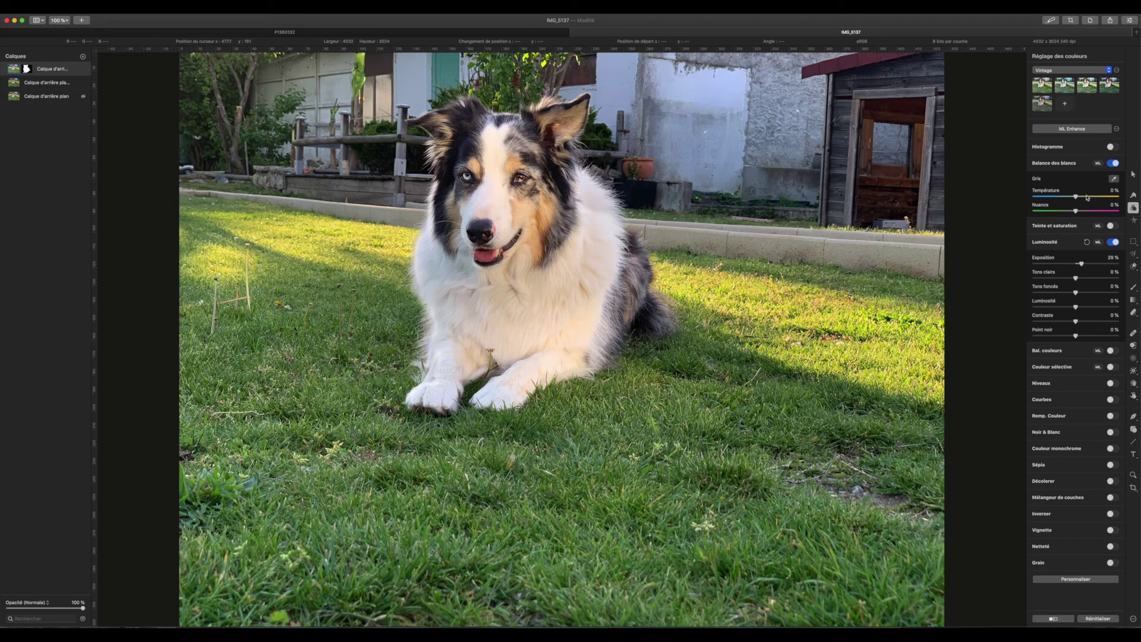
{"action": "left_click", "coordinate": [1110, 226]}
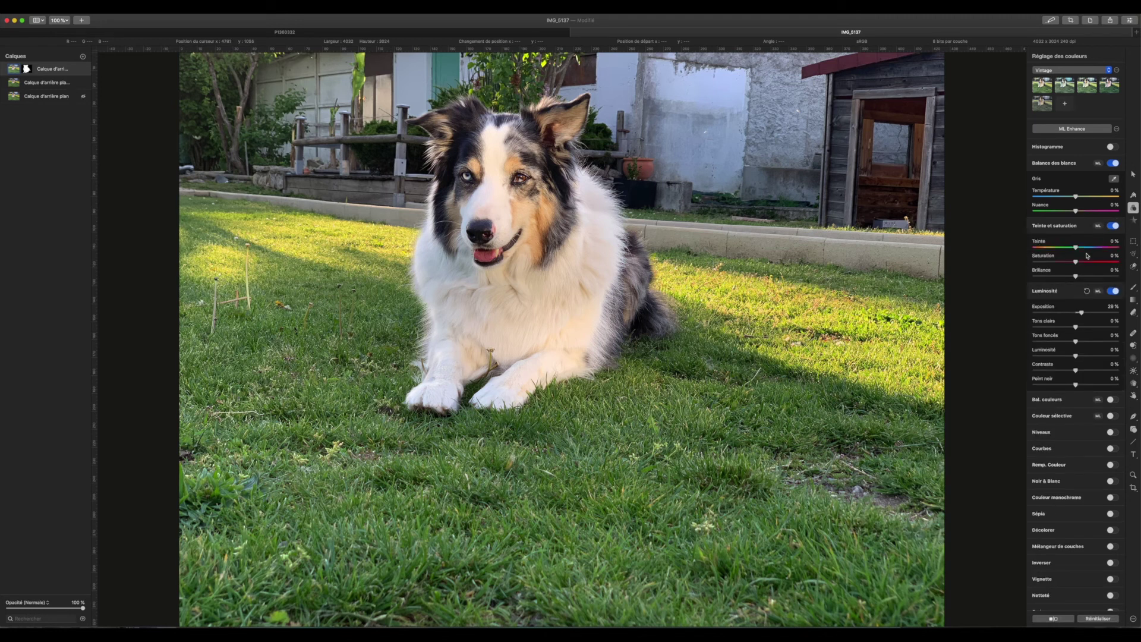
{"action": "left_click_drag", "start_coordinate": [1083, 262], "coordinate": [1089, 263]}
Try the first Cosmic (Cosmique) effect preset on the masked dog layer and reset the effects
{"action": "left_click", "coordinate": [1133, 197]}
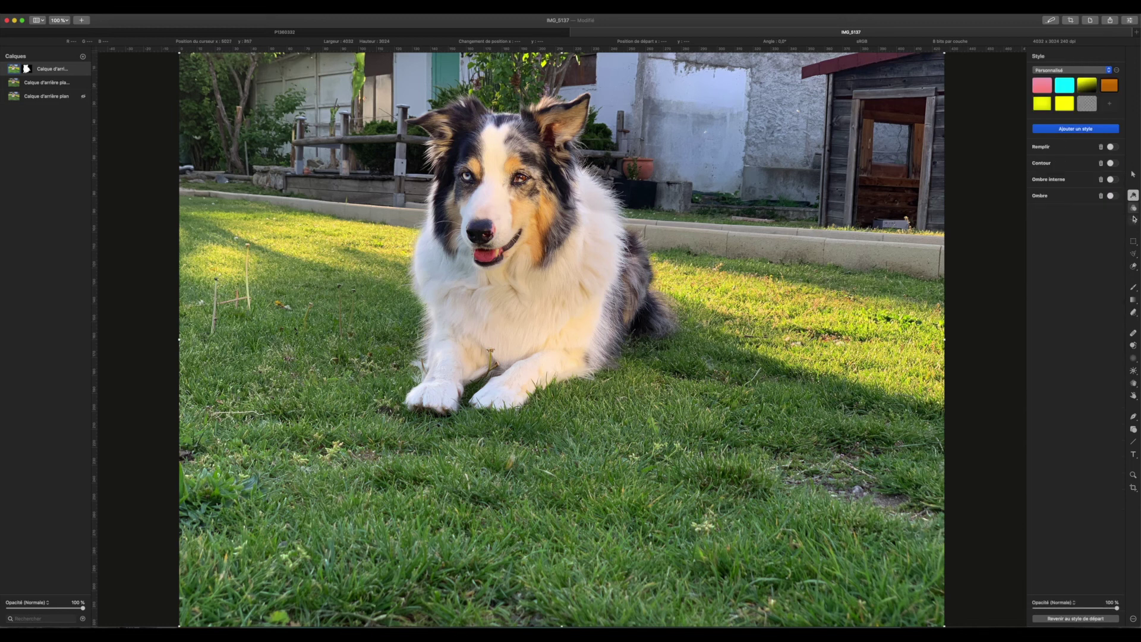
{"action": "left_click", "coordinate": [1133, 220]}
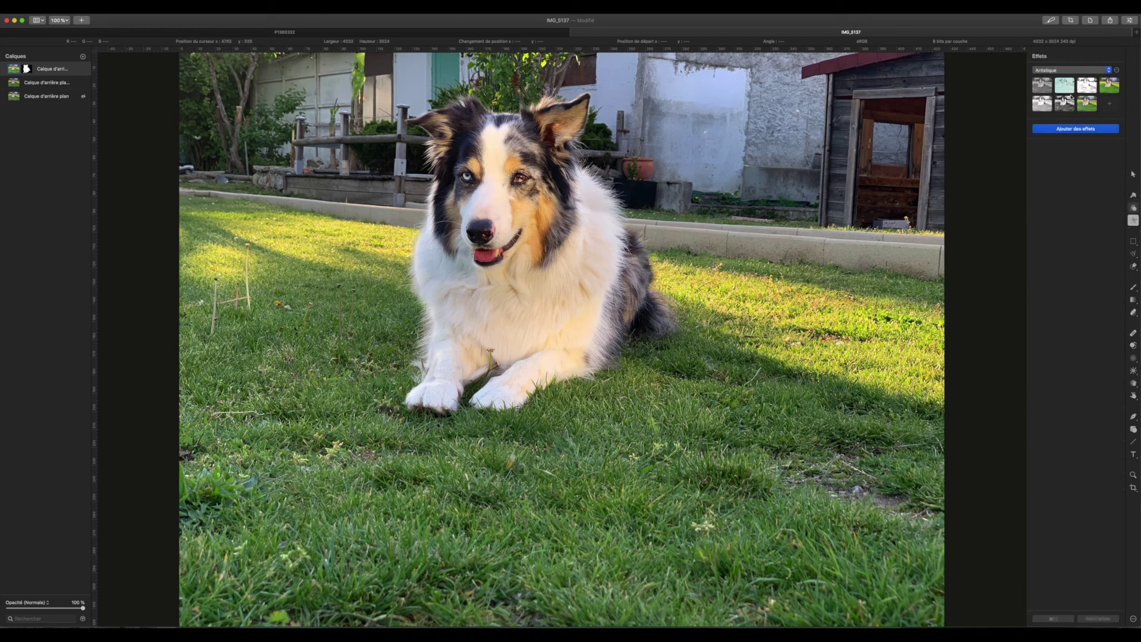
{"action": "left_click", "coordinate": [1066, 70]}
{"action": "left_click", "coordinate": [1051, 58]}
{"action": "left_click", "coordinate": [1074, 73]}
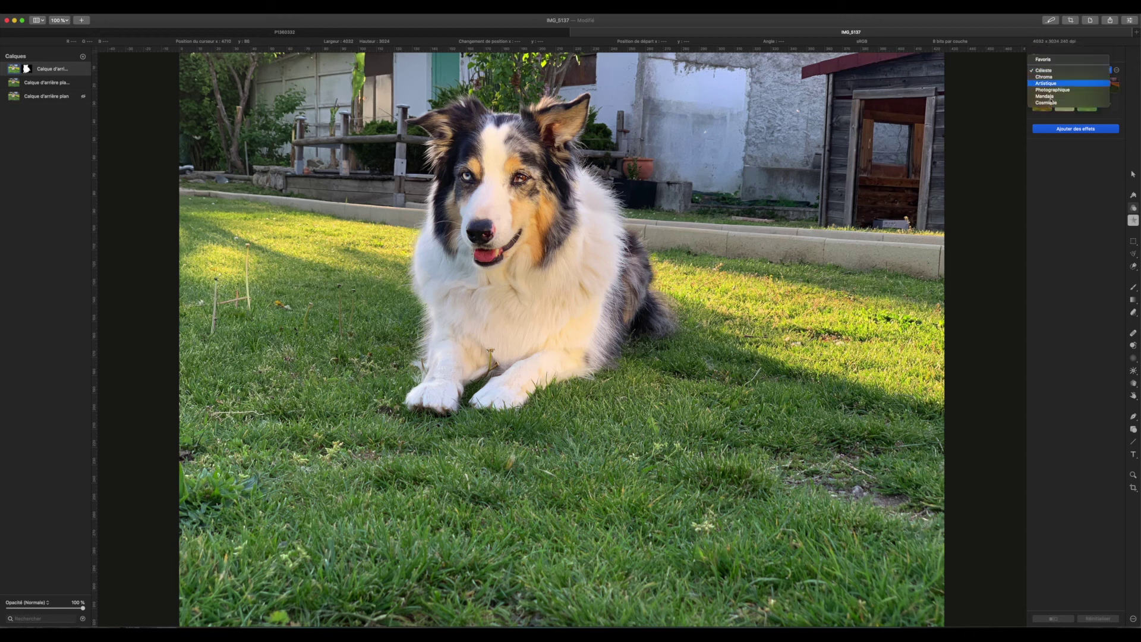
{"action": "left_click", "coordinate": [1065, 100]}
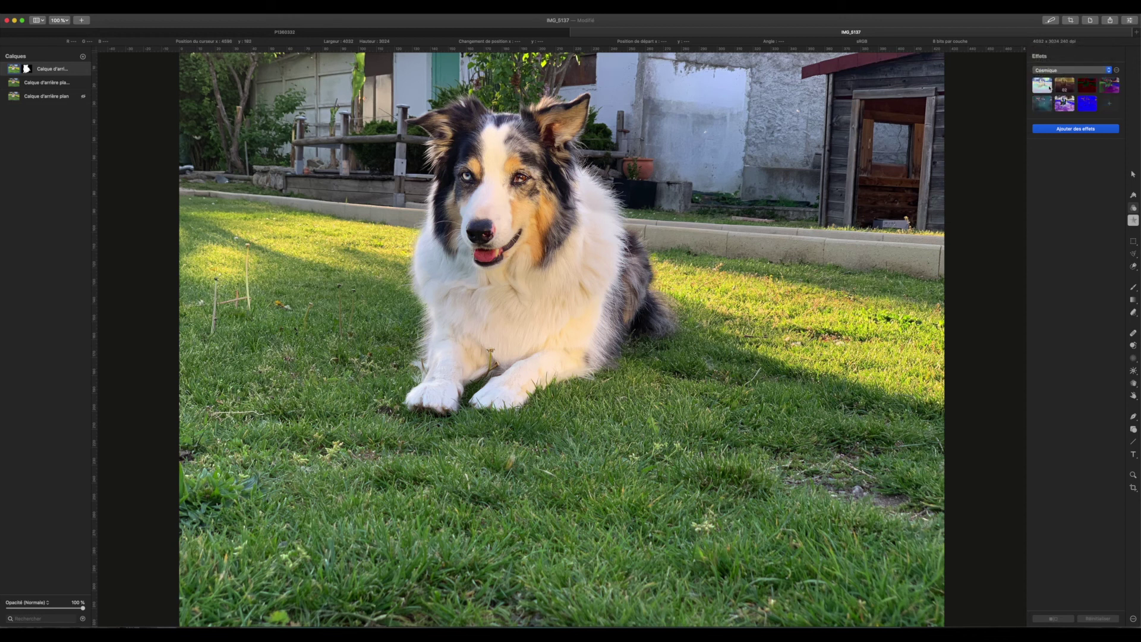
{"action": "left_click", "coordinate": [1046, 85]}
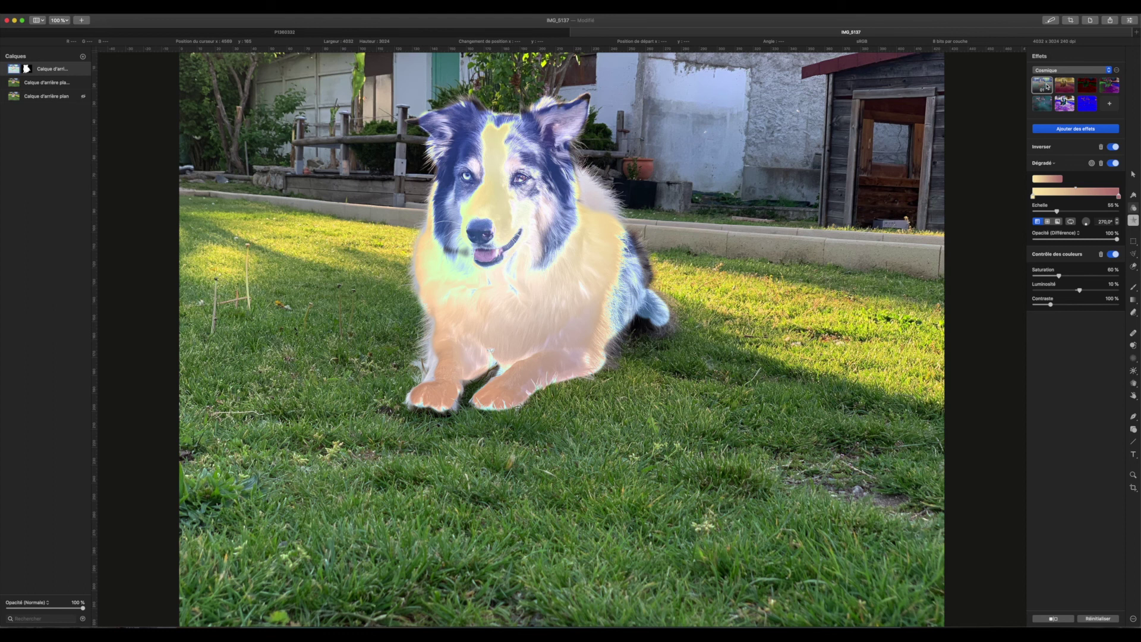
{"action": "left_click", "coordinate": [1098, 618]}
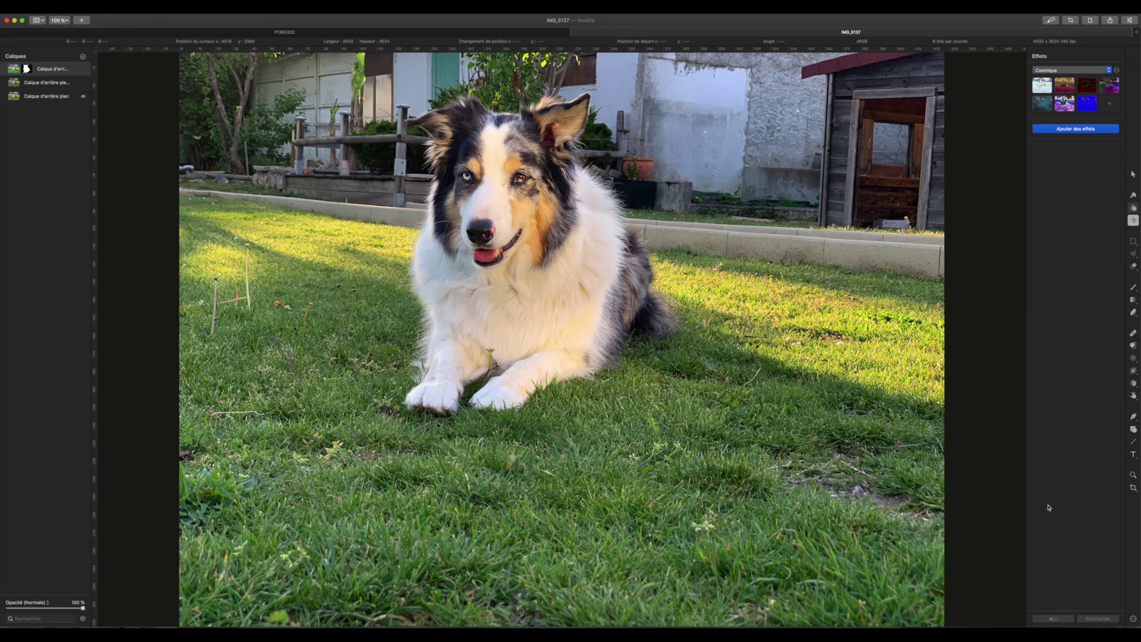